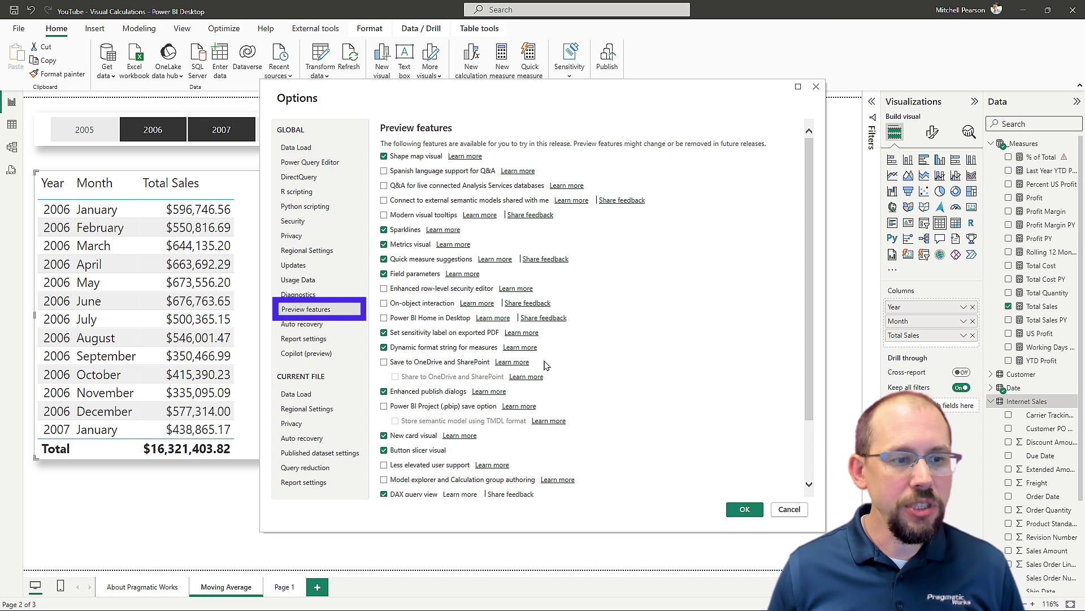
Step: Confirm Visual calculations is checked under Preview features and apply the options
scroll(546, 379, "down", 3)
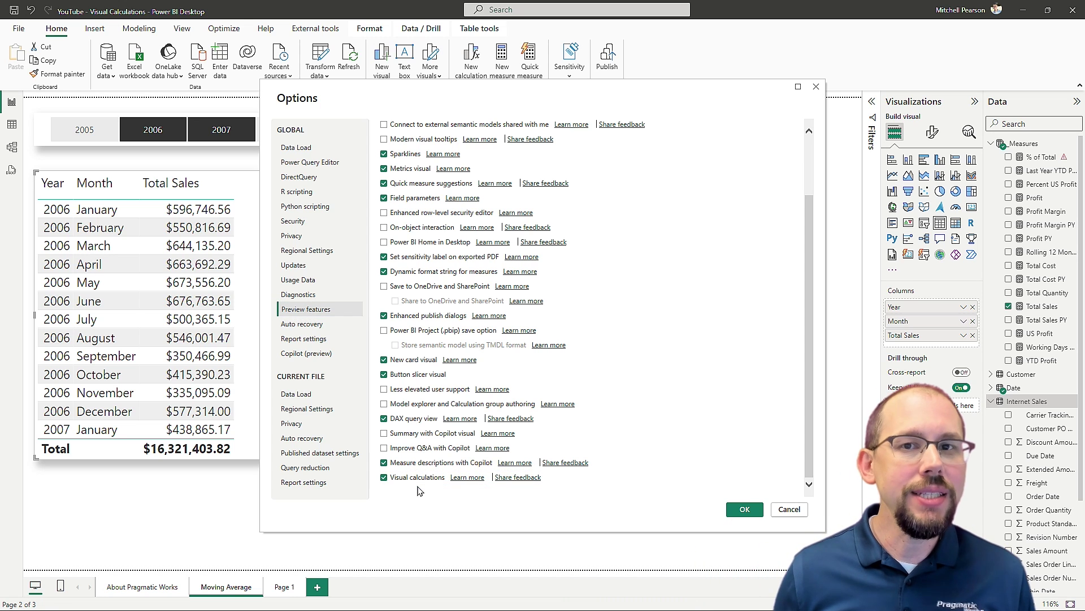
left_click(789, 514)
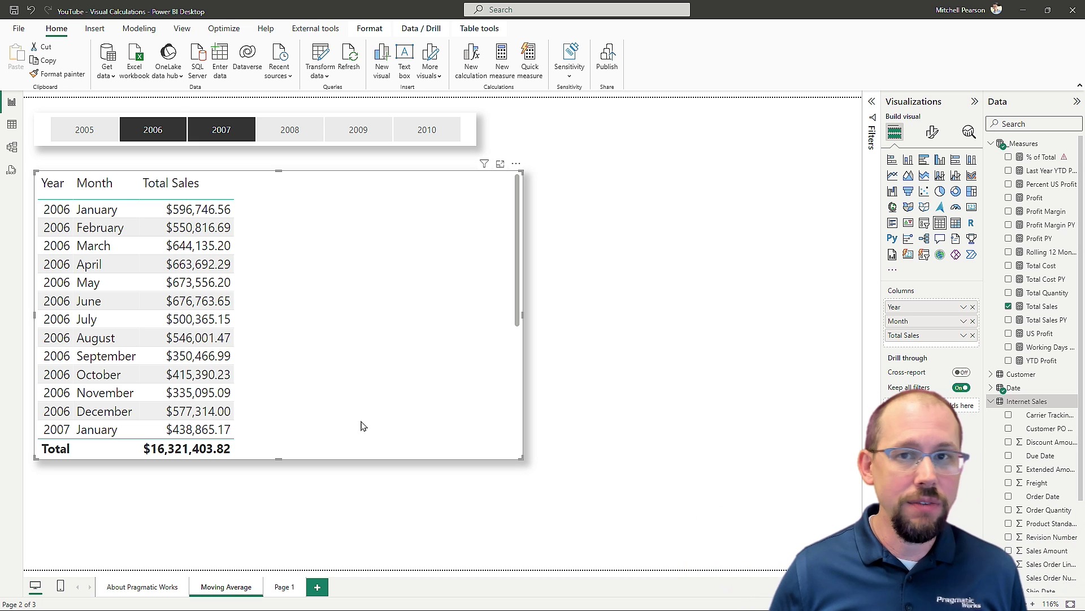
Step: Deselect the 2006/2007 year slicer tiles to show all months, then select the sales table
left_click(151, 129)
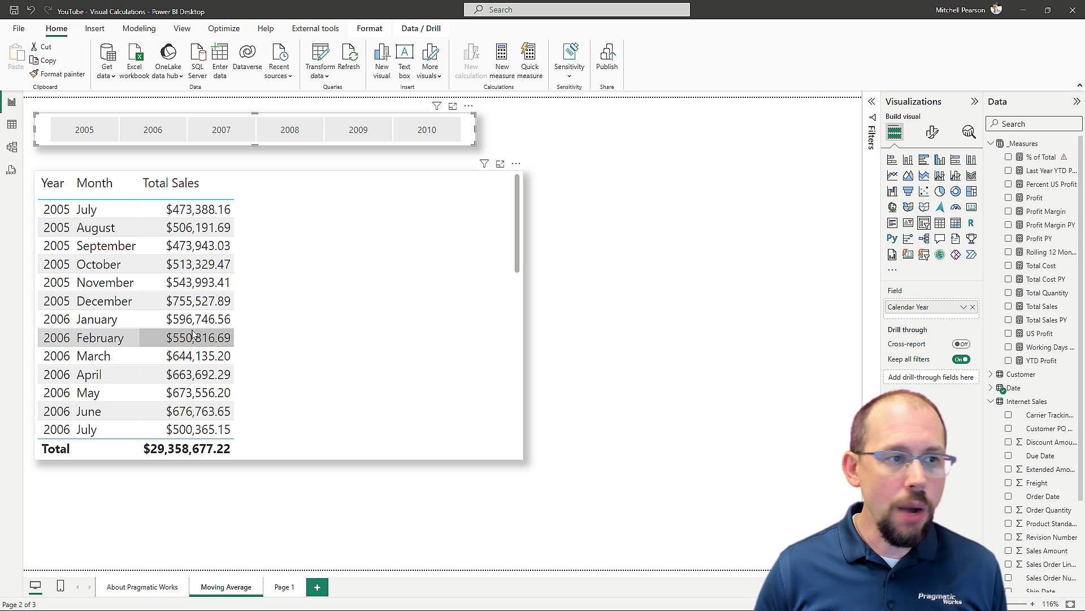
left_click(358, 315)
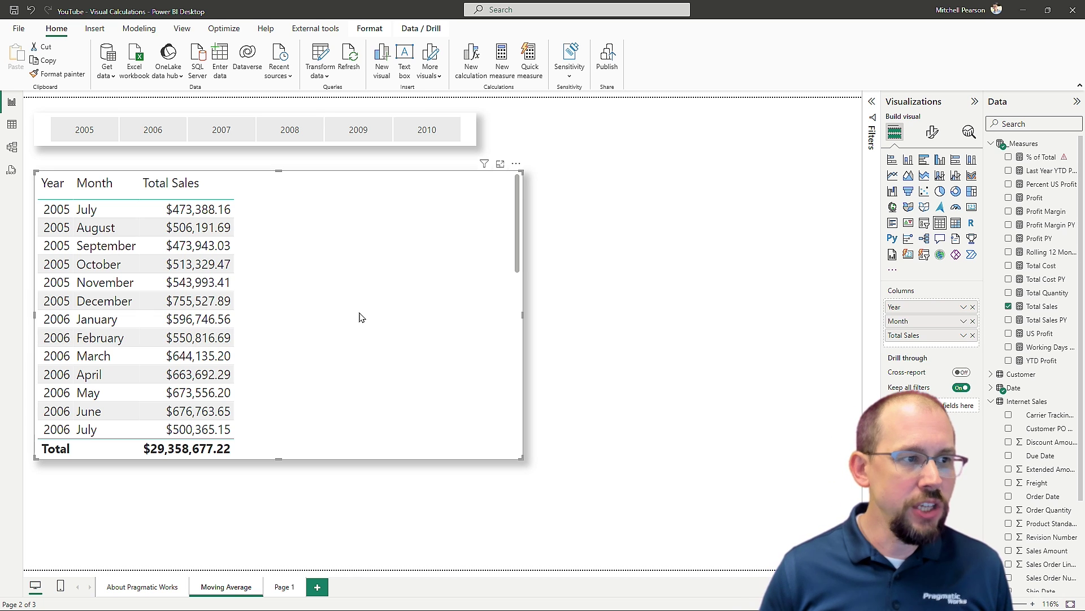
Step: Create a new visual calculation on the sales table and show the fx template list
left_click(479, 77)
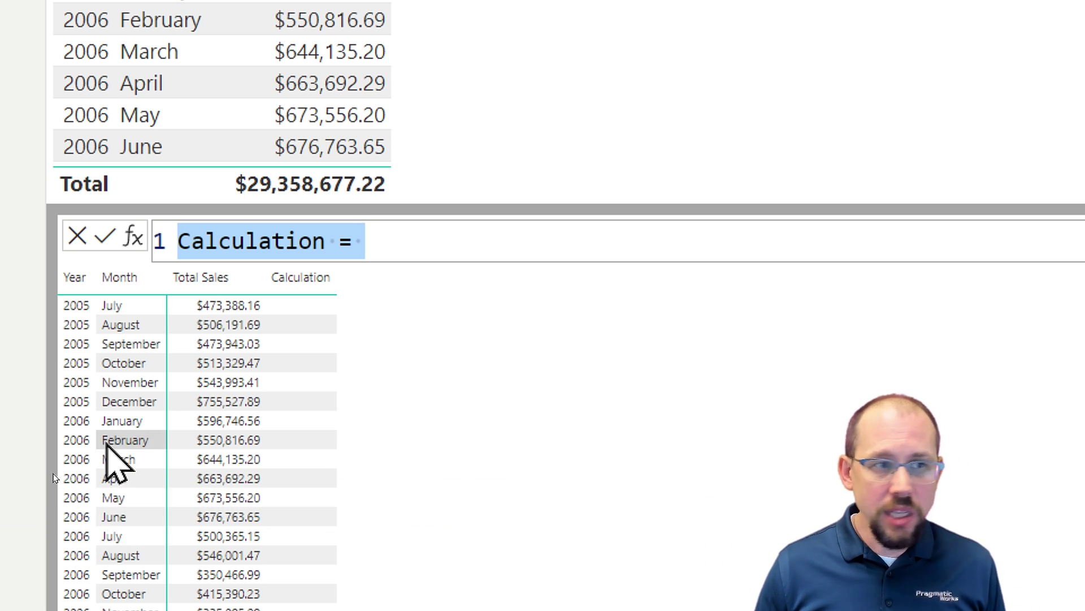
left_click(133, 237)
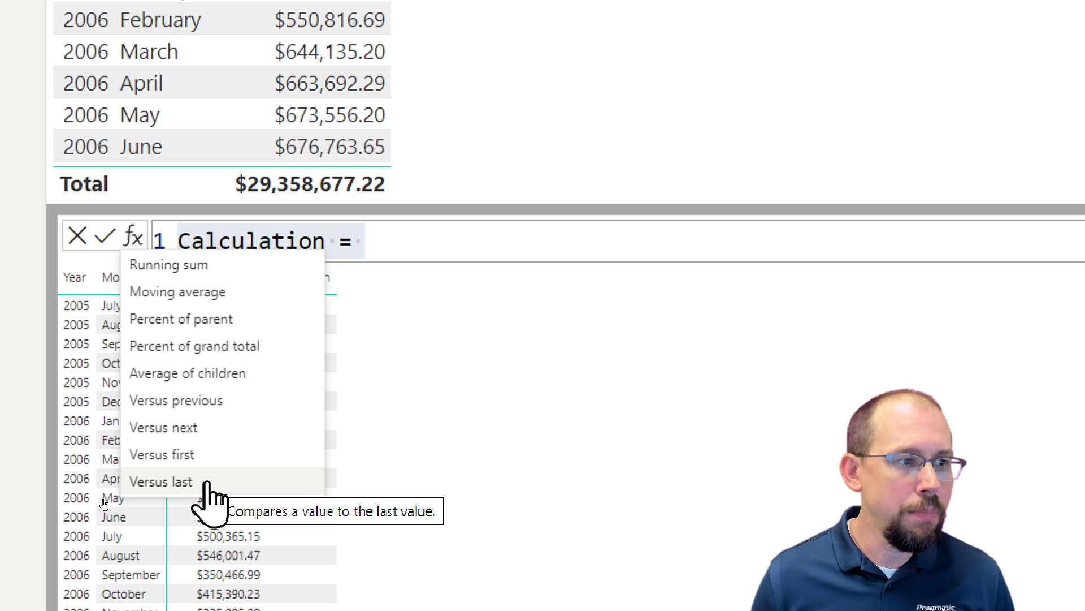
Step: Replace the Moving average template with MOVINGAVERAGE([Total Sales], 3) and commit it
left_click(198, 294)
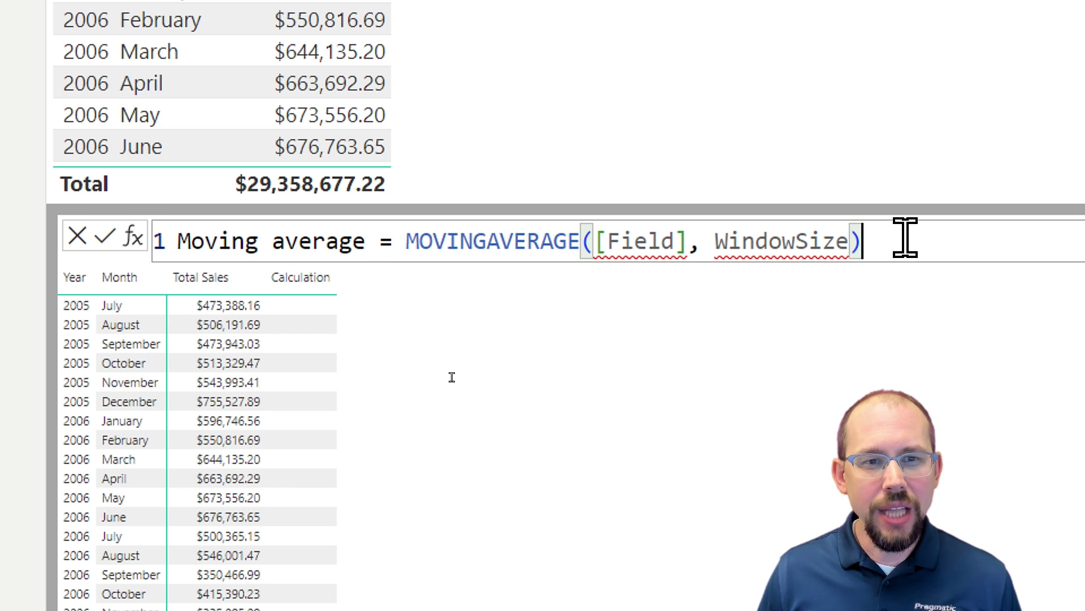
left_click_drag(903, 237, 411, 242)
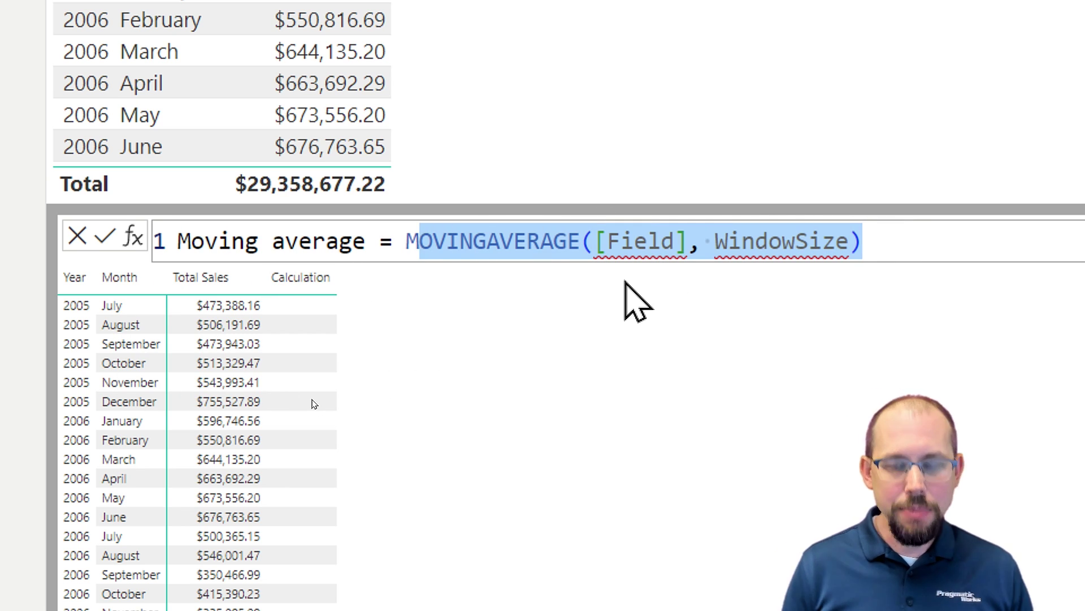
type("MOVING")
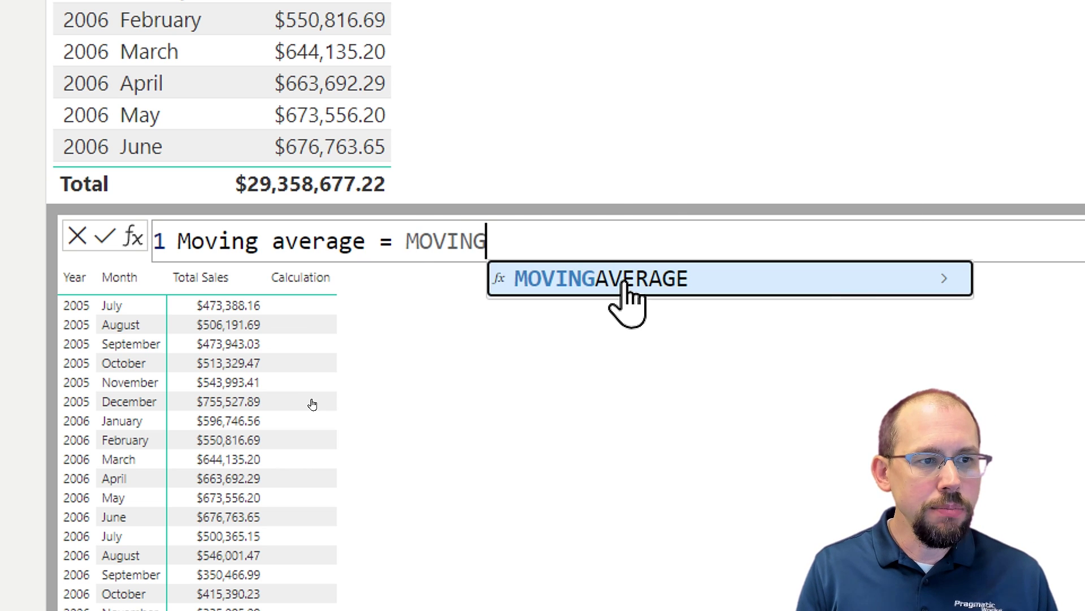
key("Tab")
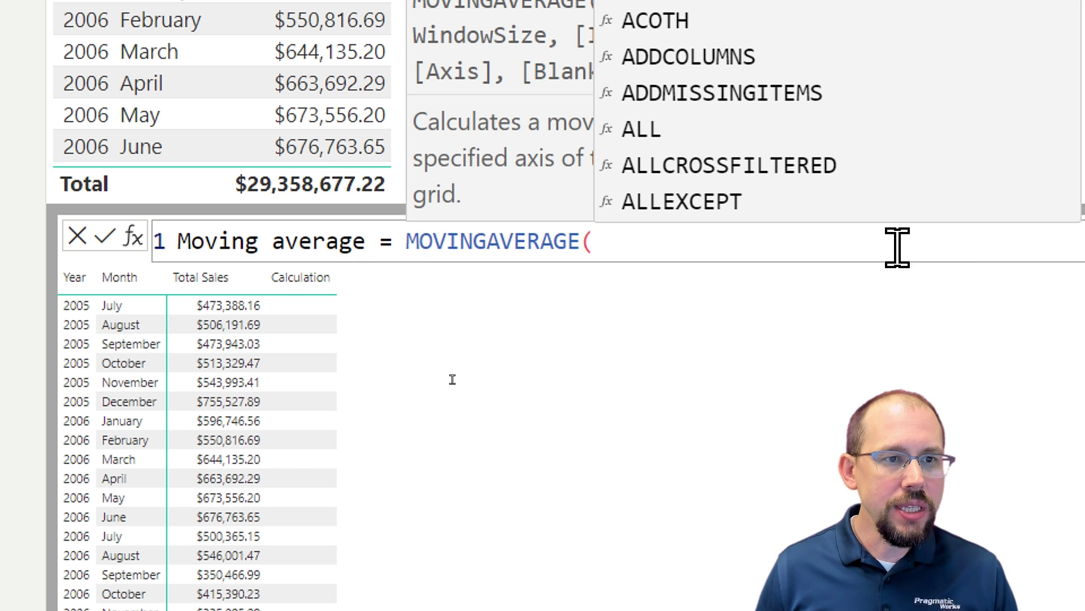
key("Escape")
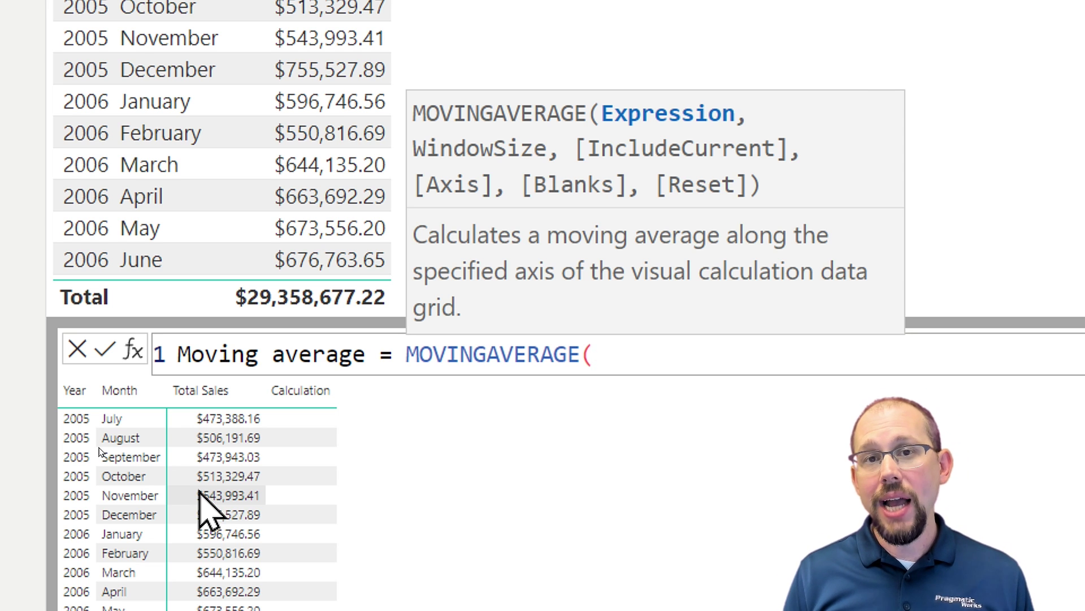
type("[")
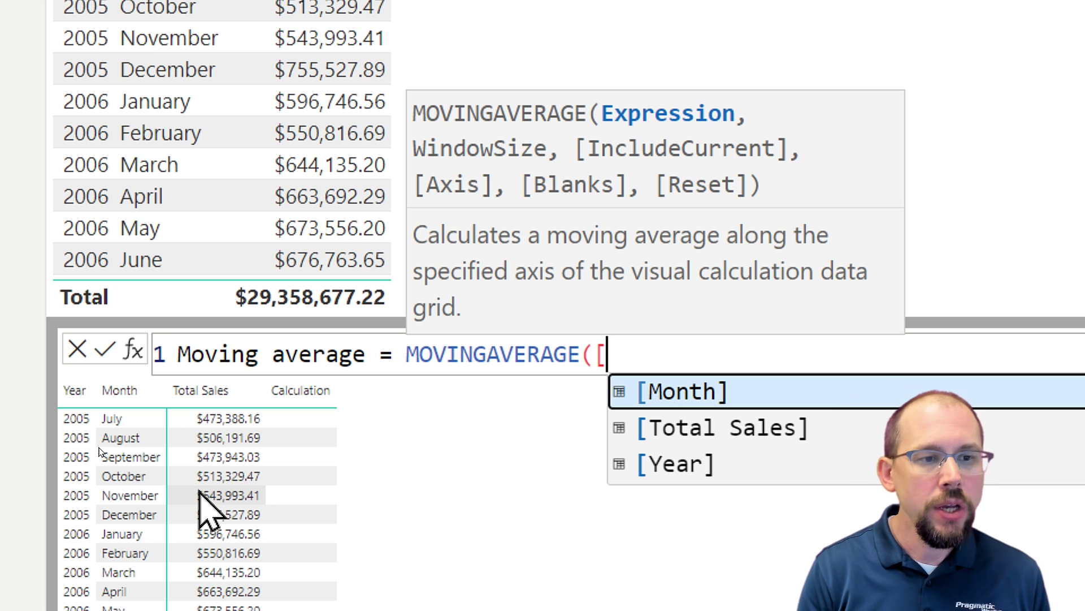
key("Down")
key("Tab")
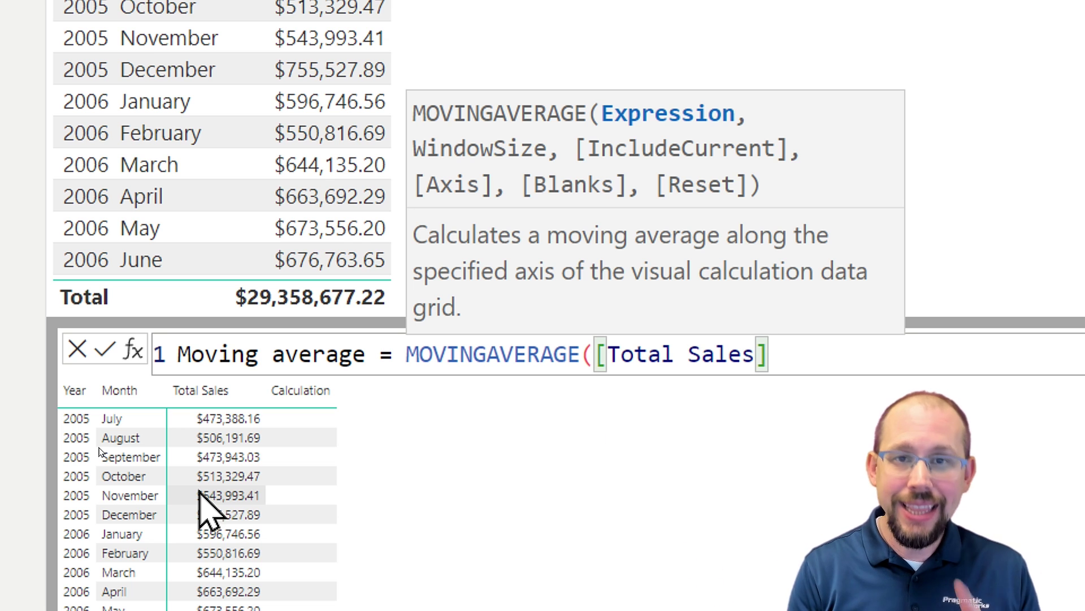
type(",")
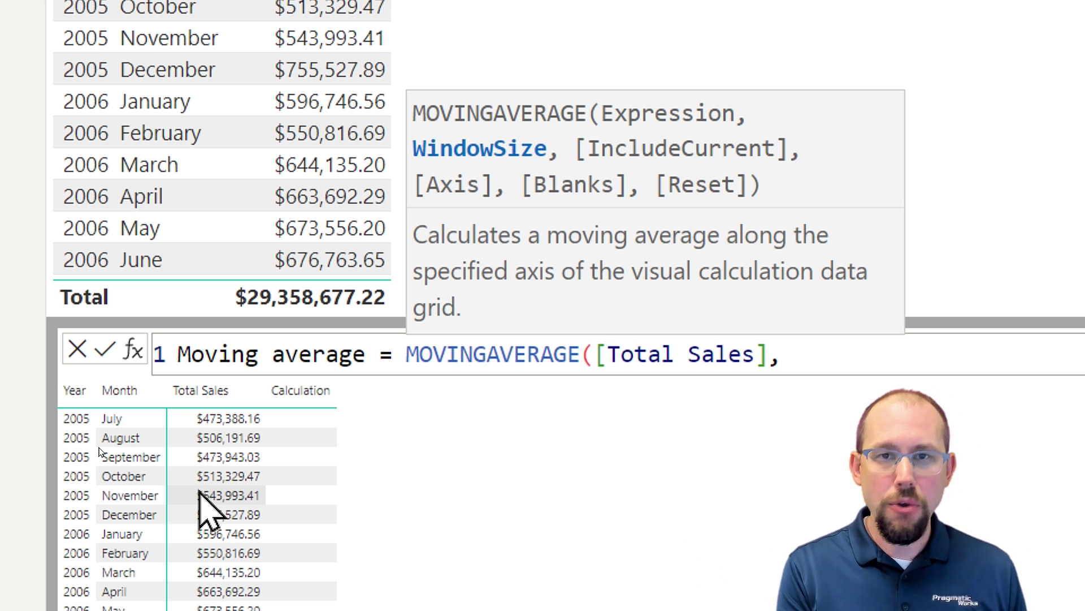
type(" 3")
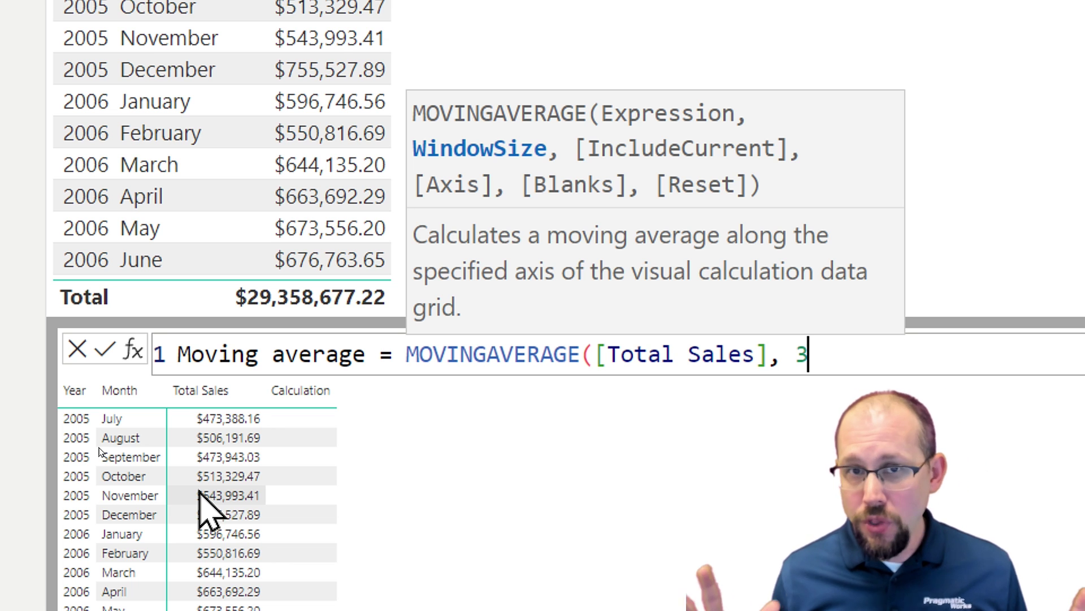
type(")")
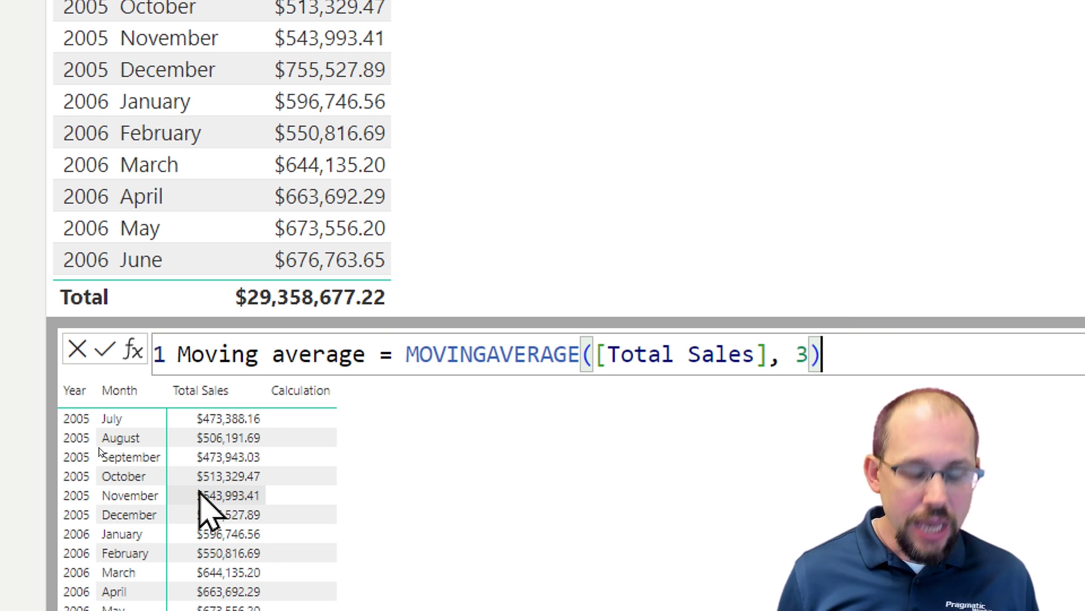
key("Return")
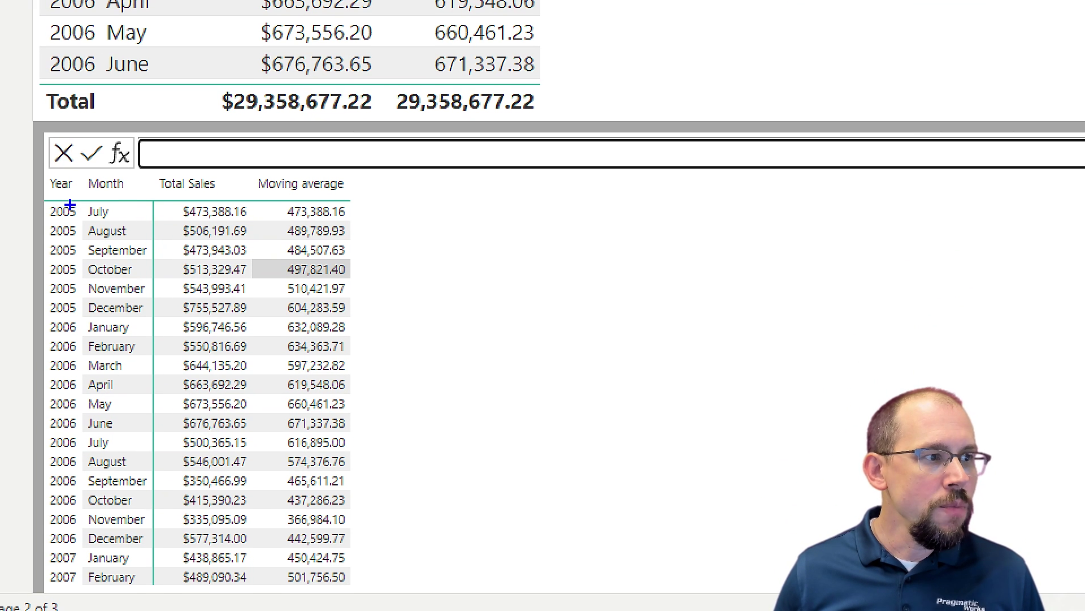
Step: Leave the visual calculation editor and go back to the Moving Average report page
mouse_move(47, 199)
left_mouse_down()
mouse_move(180, 227)
mouse_move(359, 223)
mouse_move(428, 244)
left_mouse_up()
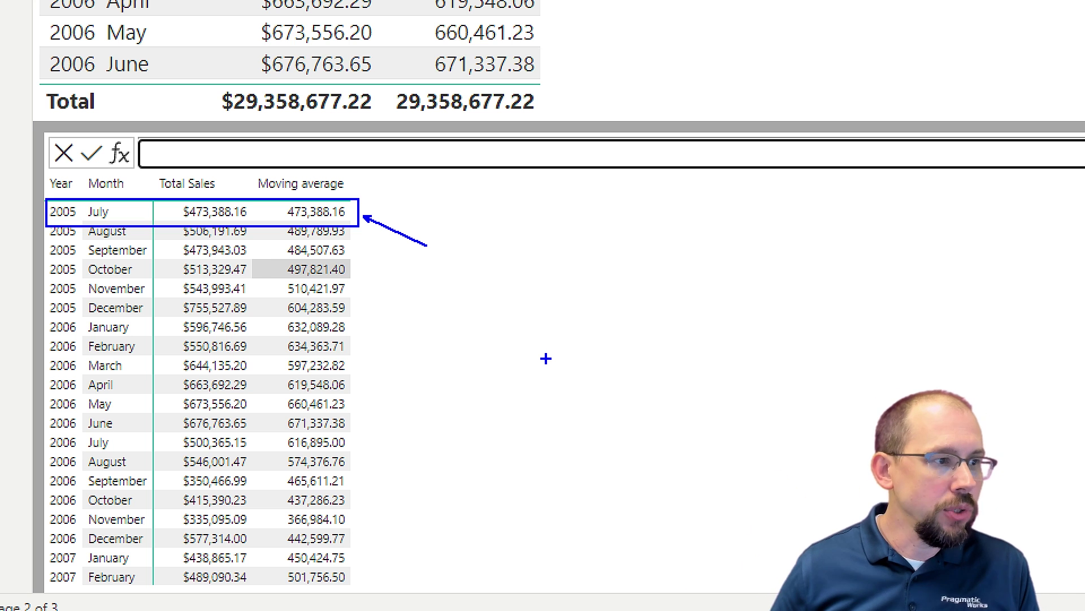
key("Escape")
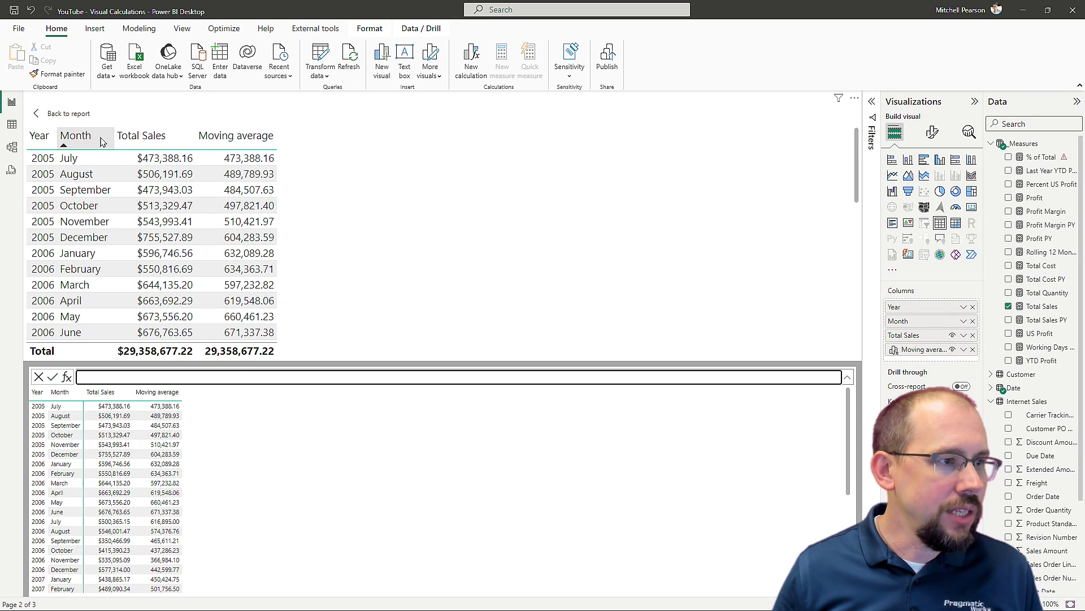
left_click(54, 113)
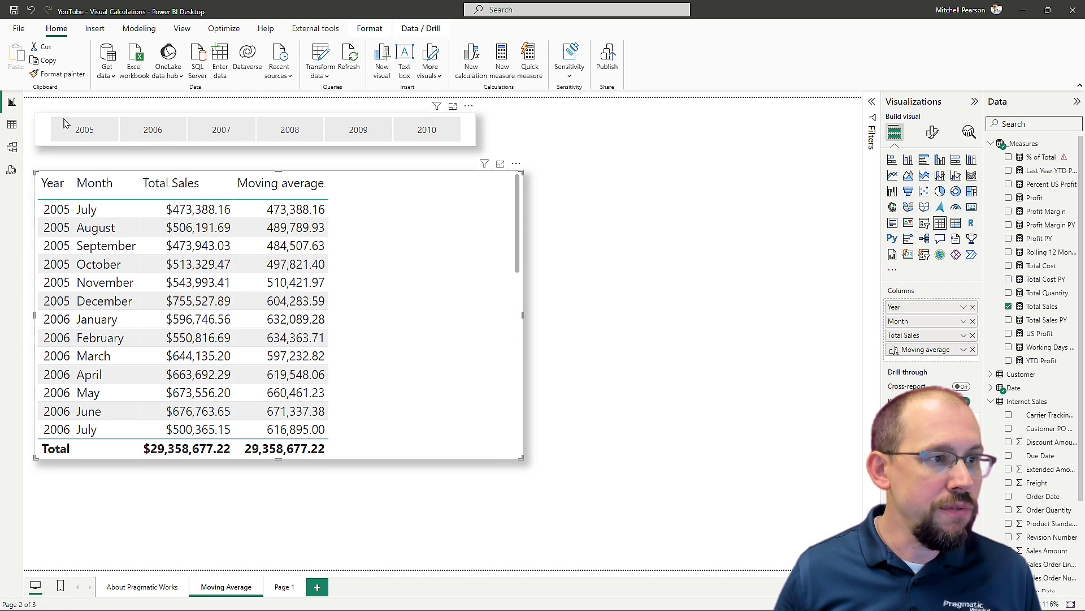
Step: Reset the year slicer to only 2007, giving January–December 2007 totalling $9,791,060.30
left_click(212, 137)
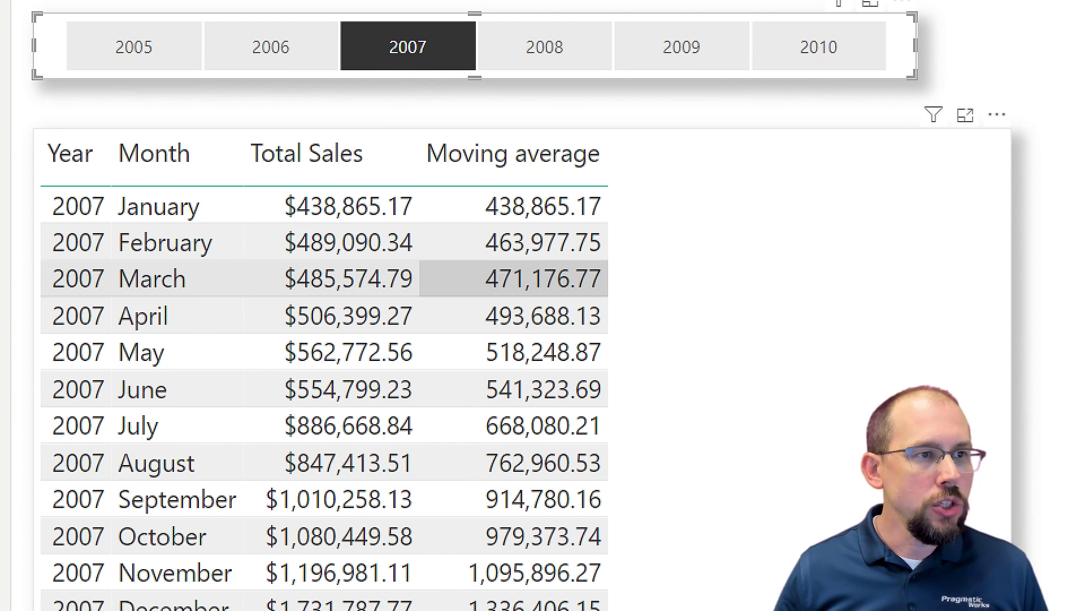
left_click_drag(333, 76, 316, 95)
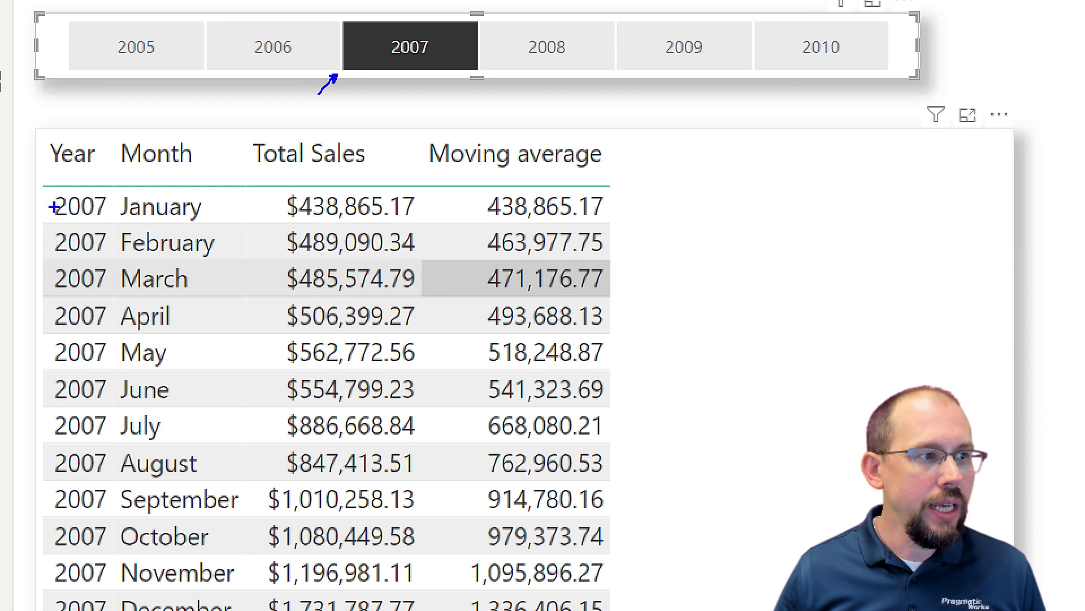
mouse_move(41, 182)
left_mouse_down()
mouse_move(60, 195)
mouse_move(620, 221)
mouse_move(716, 112)
left_mouse_up()
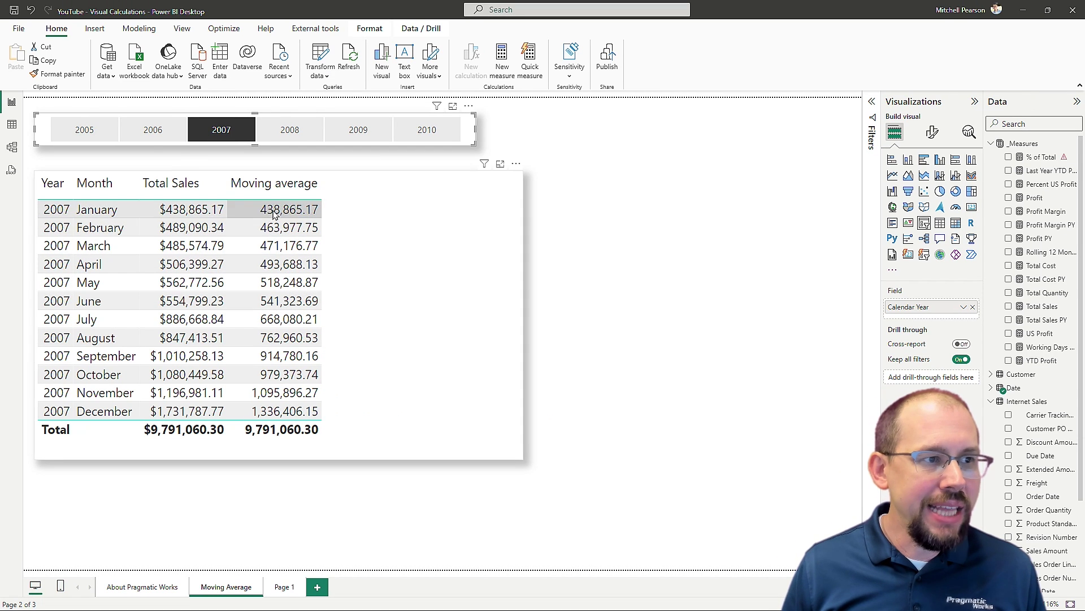
left_click(161, 139, "ctrl")
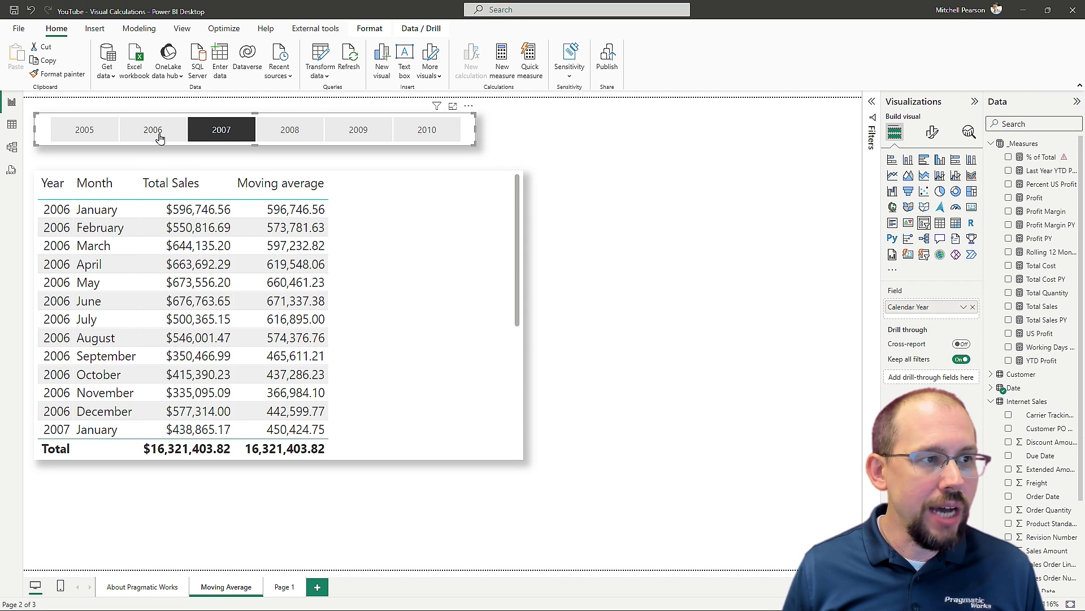
scroll(225, 280, "down", 3)
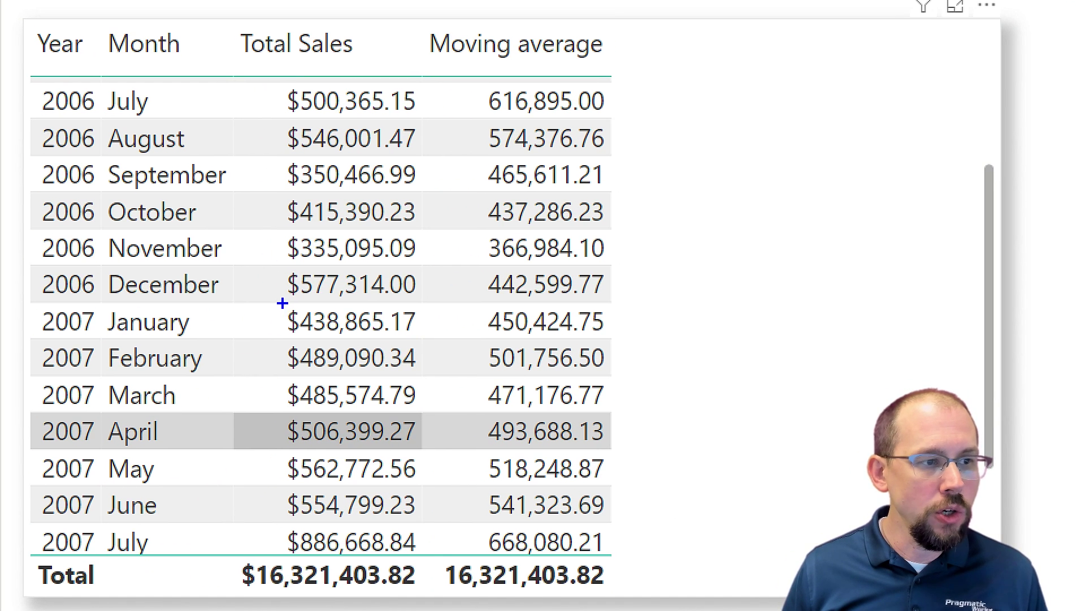
mouse_move(106, 304)
left_mouse_down()
mouse_move(446, 385)
mouse_move(622, 335)
mouse_move(721, 176)
left_mouse_up()
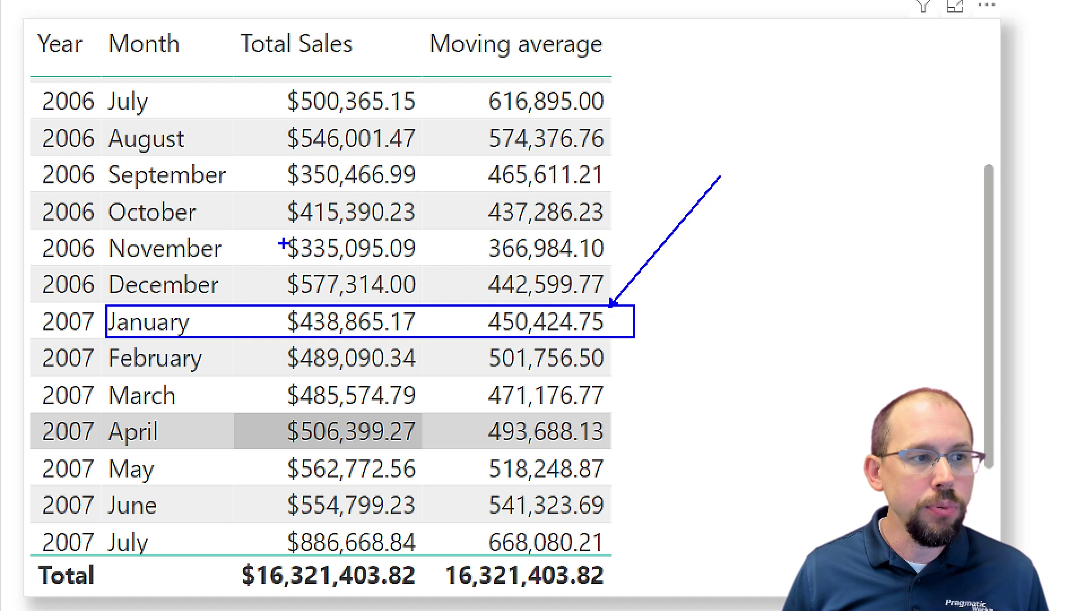
mouse_move(273, 232)
left_mouse_down()
mouse_move(424, 356)
mouse_move(428, 337)
left_mouse_up()
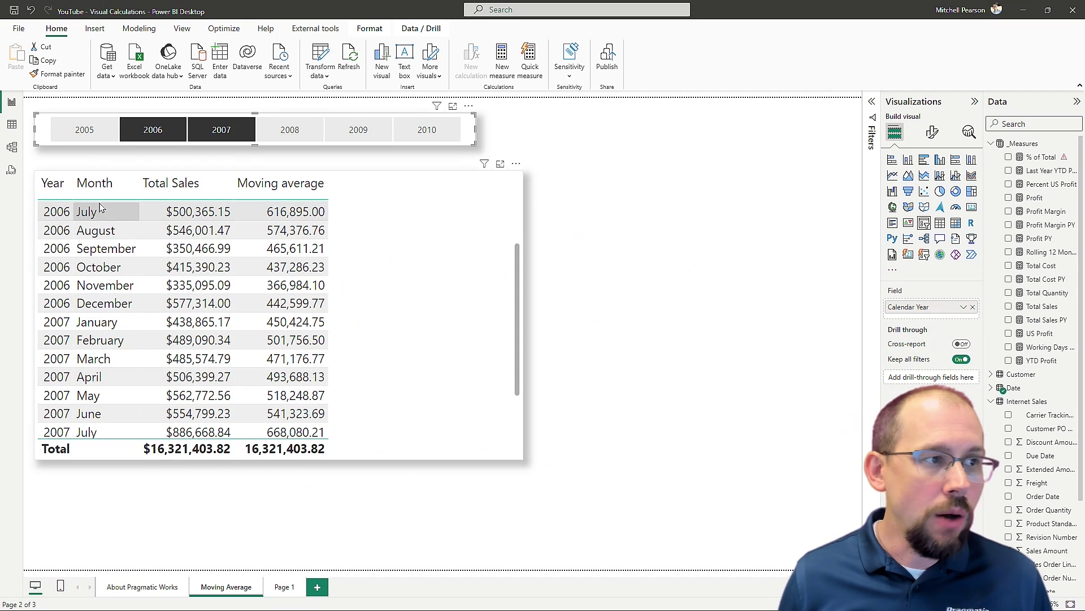
left_click(149, 139)
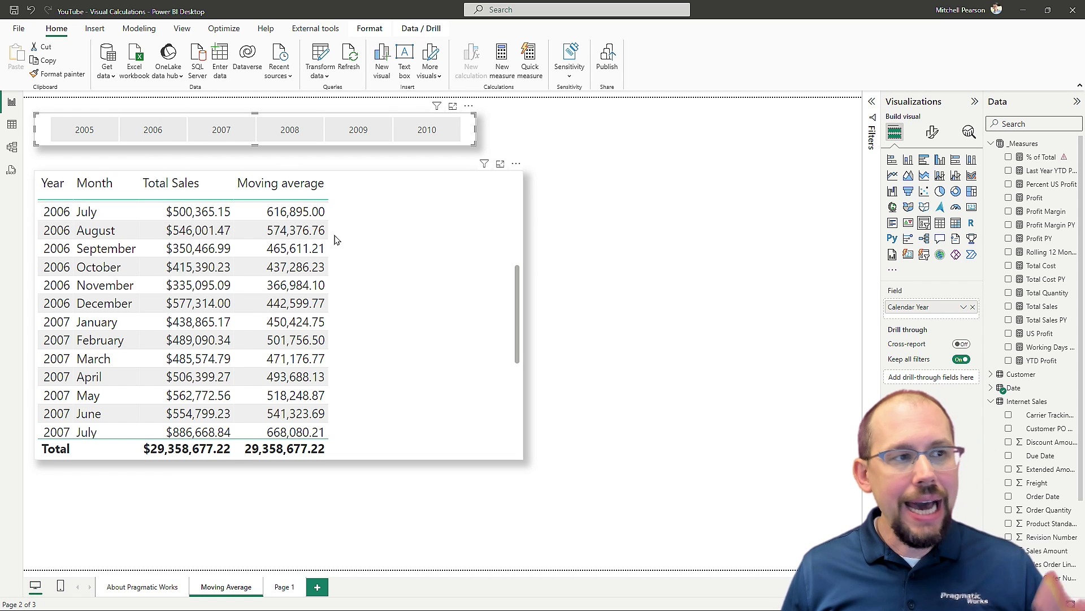
left_click(222, 129)
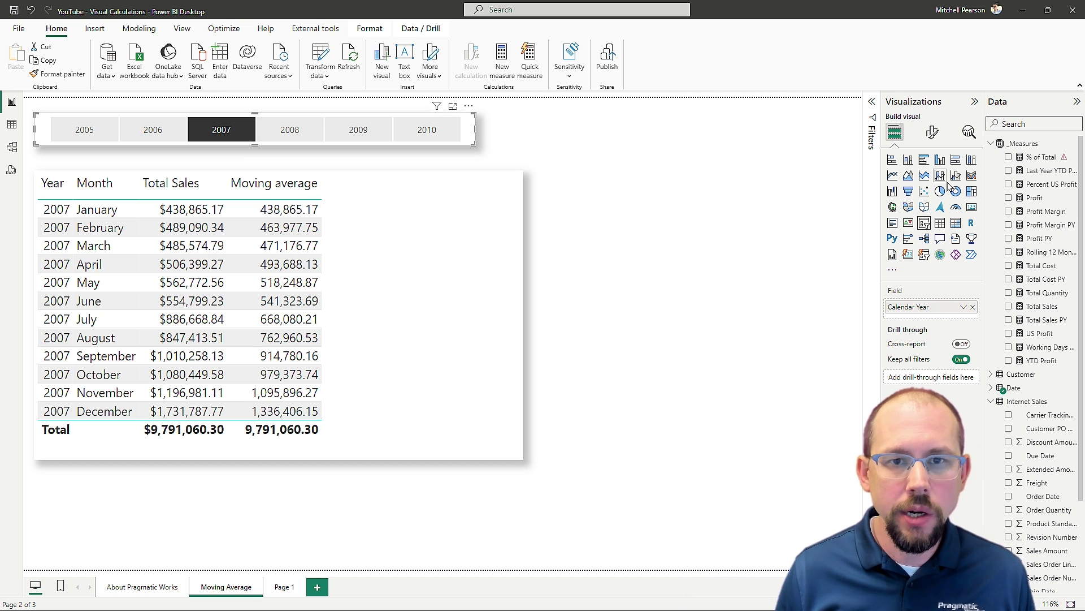
right_click(1012, 145)
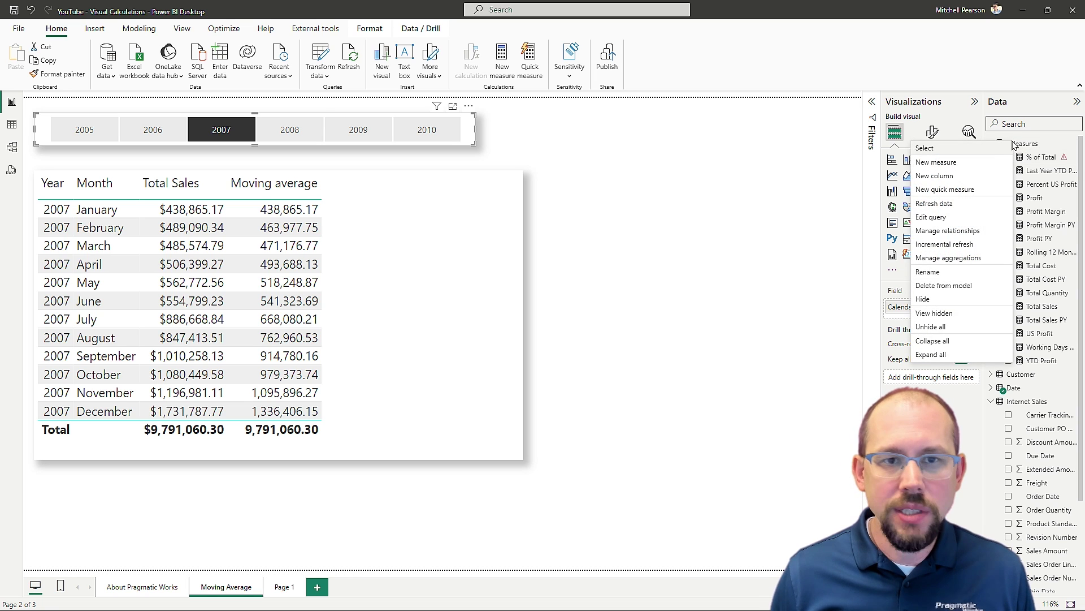
Step: Create a new _Measures measure named '3 Mo Sales Average' starting with CALCULATE(
left_click(981, 167)
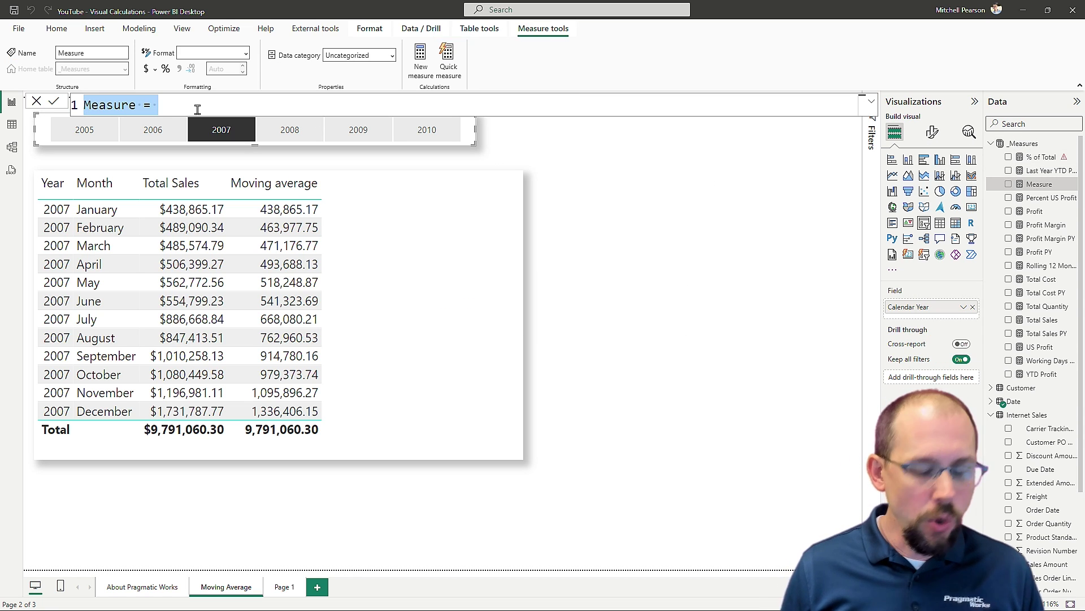
key("BackSpace")
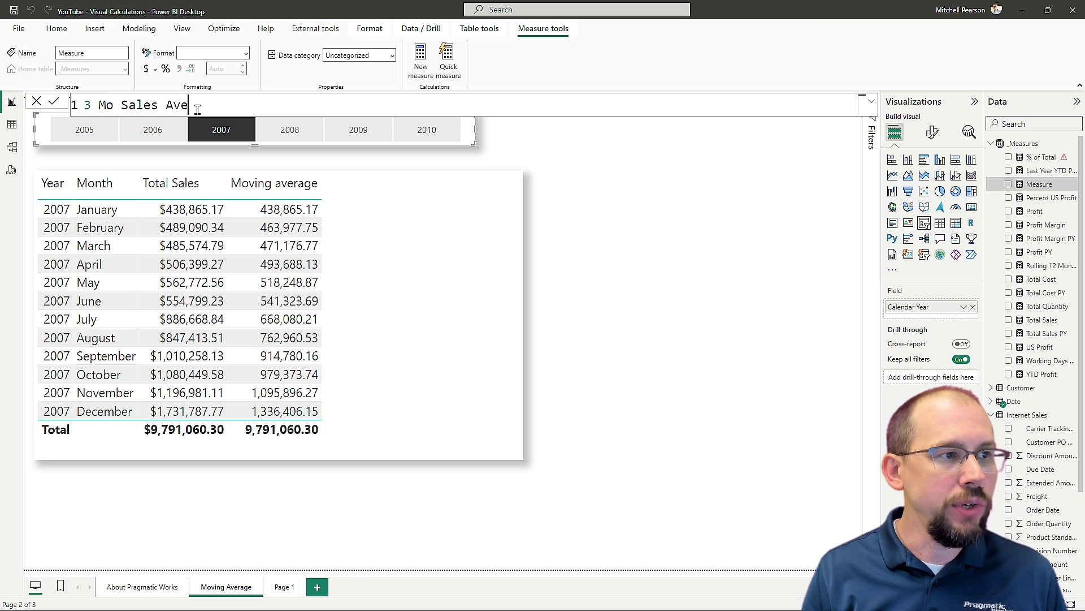
type("3 Mo Sales Average =")
key("shift+Return")
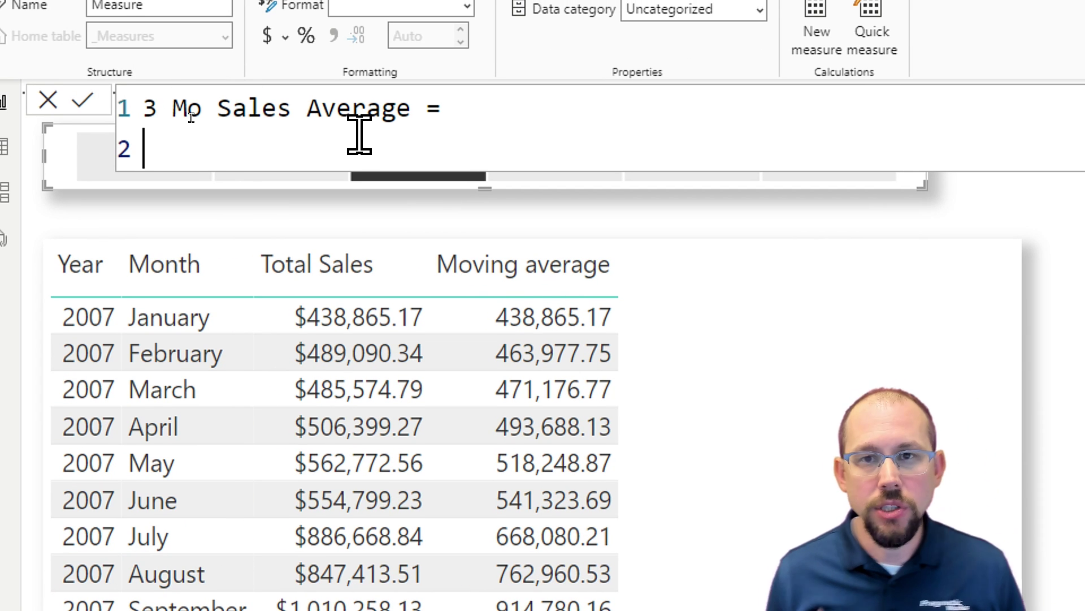
key("shift+Return")
type("CALCULATE(")
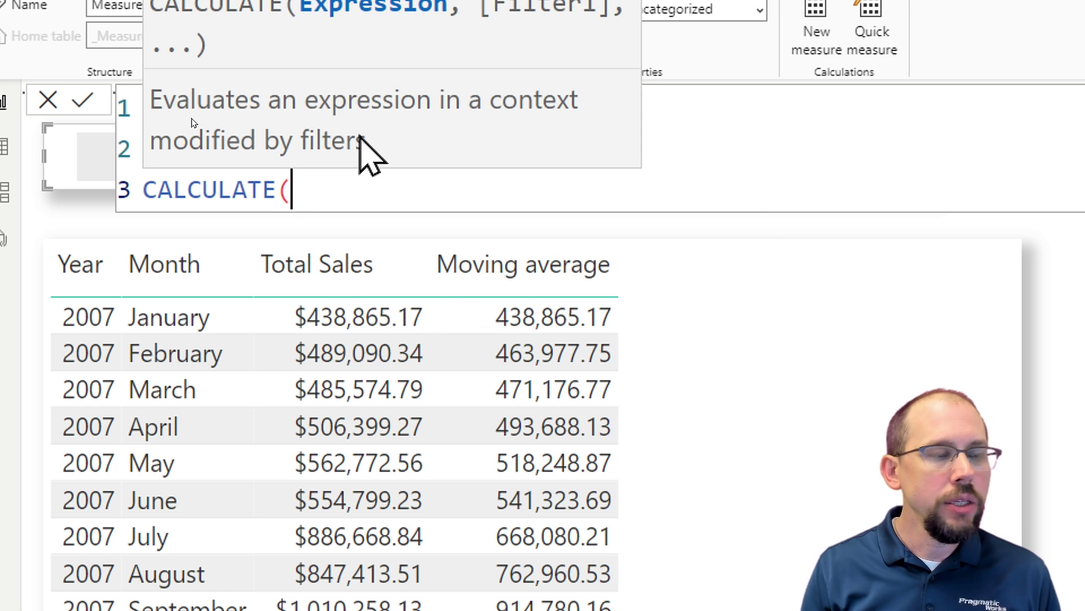
key("shift+Return")
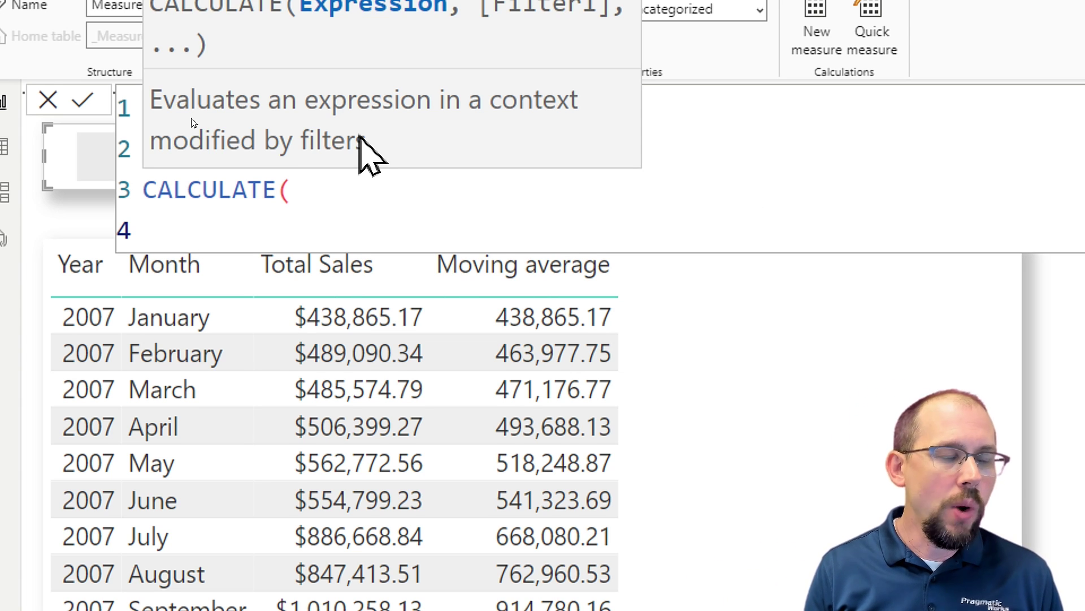
key("shift+Return")
Step: Add SUMMARIZE('Date', 'Date'[English Month Name]) as the first argument and begin DATESINPERIOD(
type("SUMM")
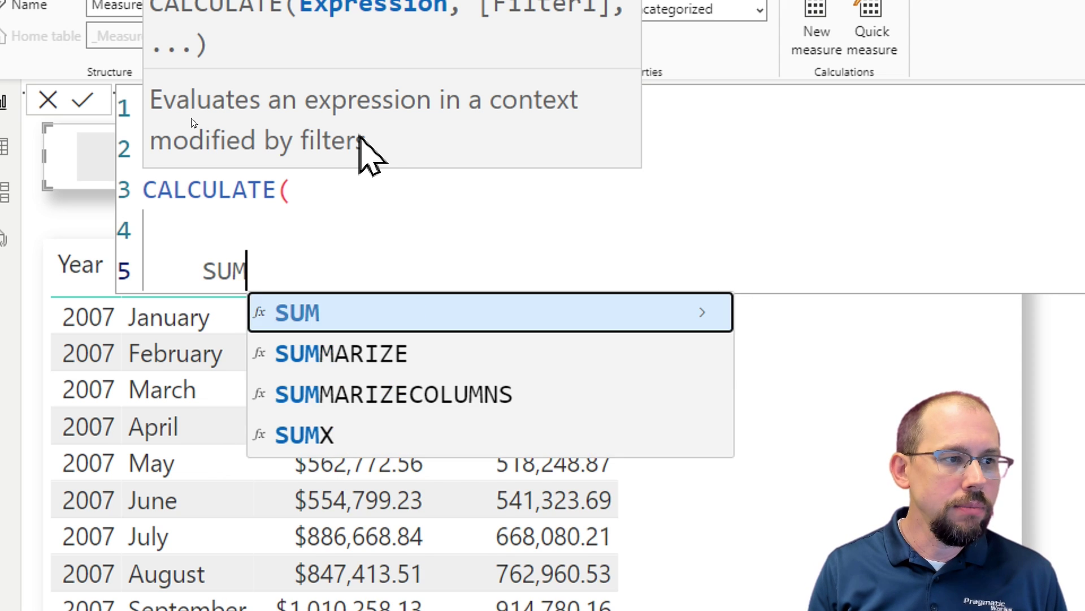
key("BackSpace")
key("BackSpace")
key("BackSpace")
key("BackSpace")
key("Tab")
type("SUMMARIZ")
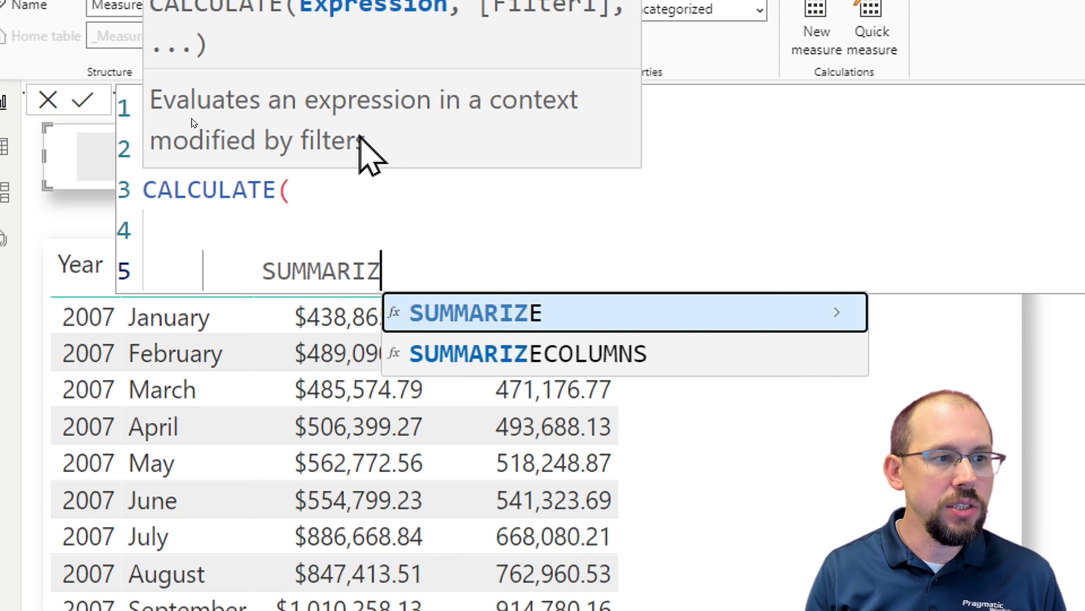
type("E('Date'")
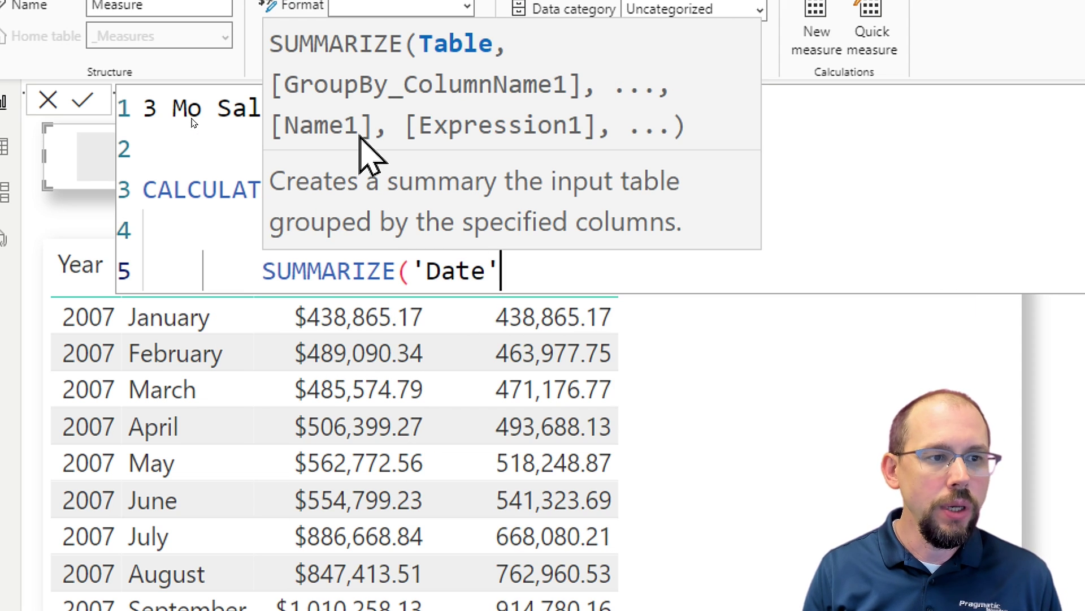
type("[")
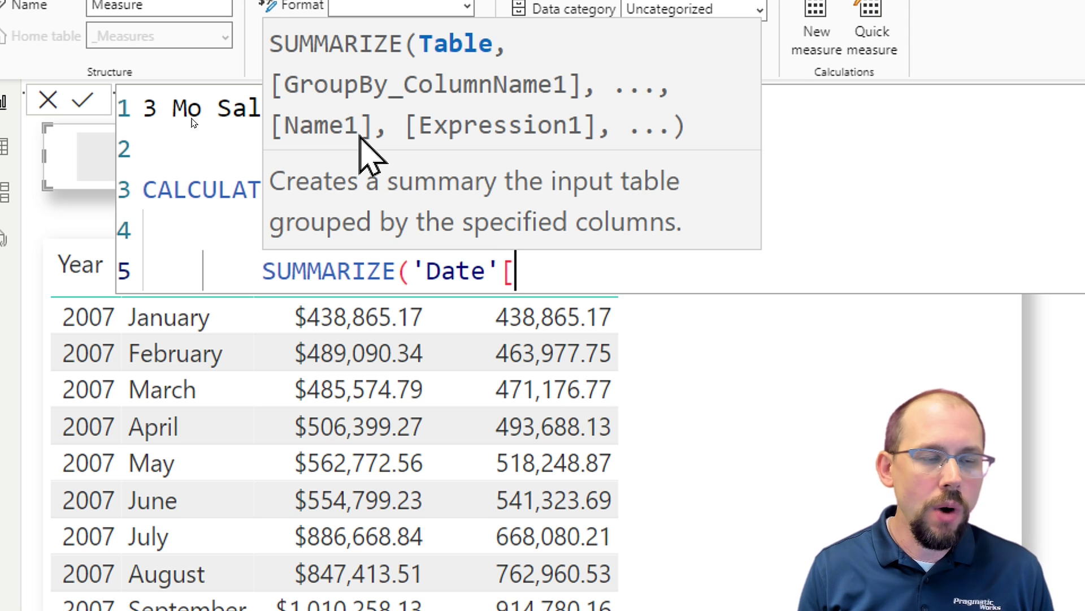
key("BackSpace")
type(", 'DATE")
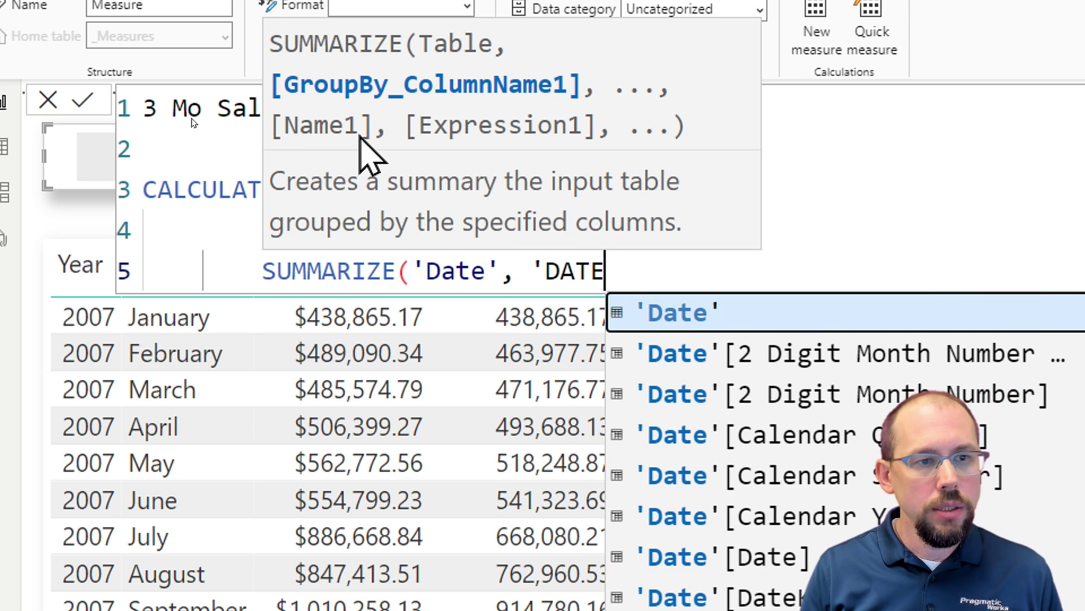
type("'[MO")
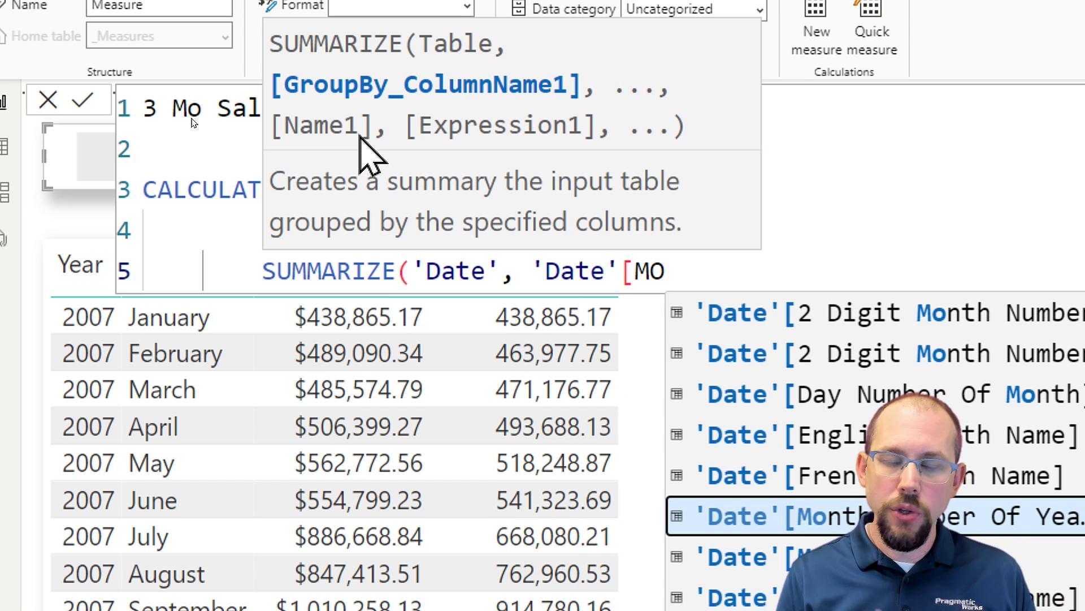
key("BackSpace")
key("BackSpace")
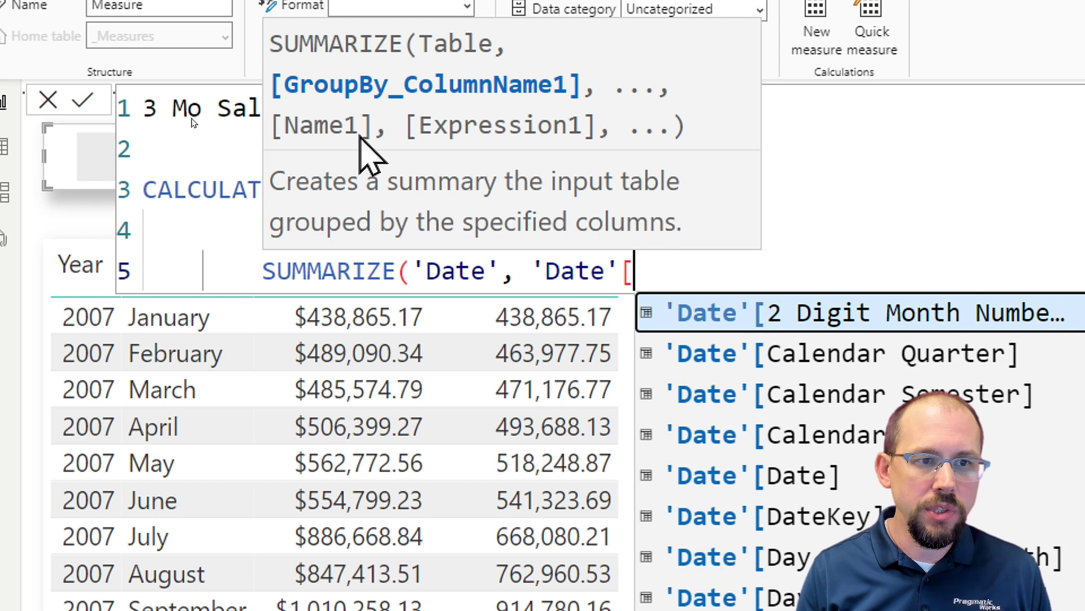
type("E")
key("Down")
key("Tab")
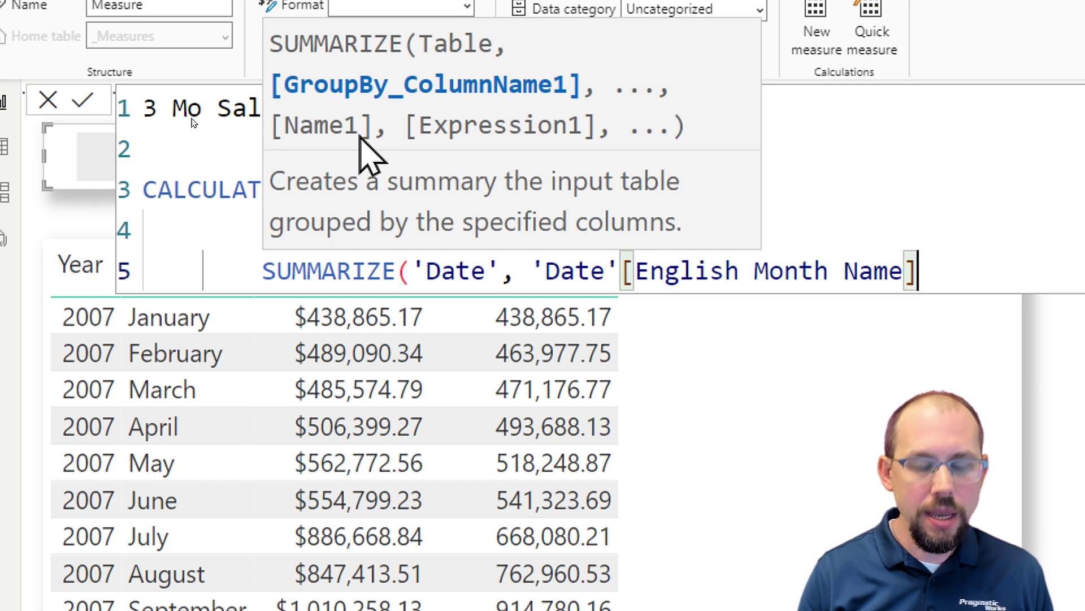
type("),")
key("shift+Return")
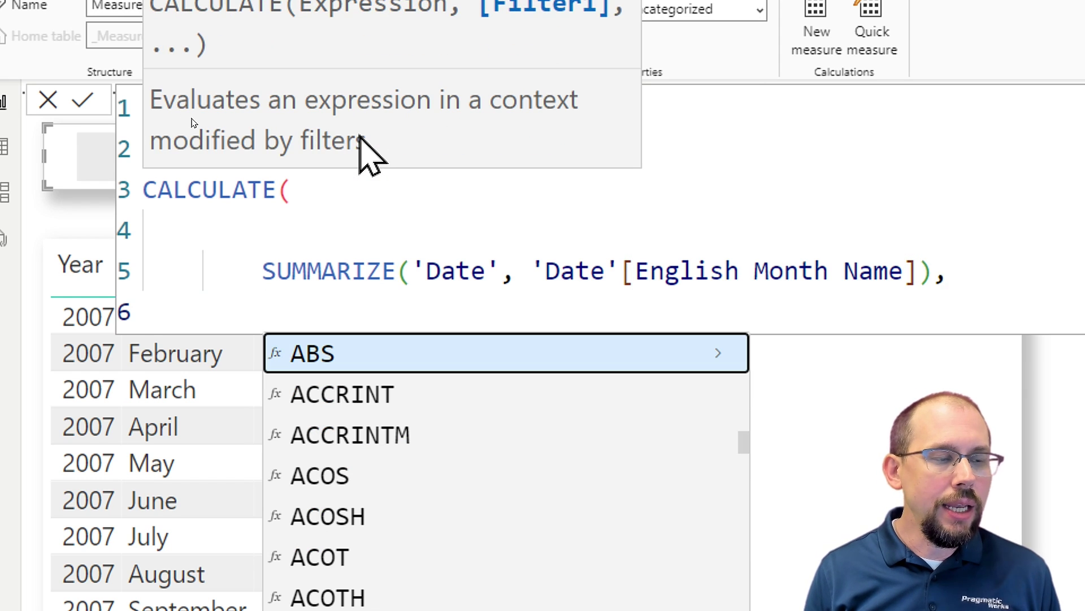
key("shift+Return")
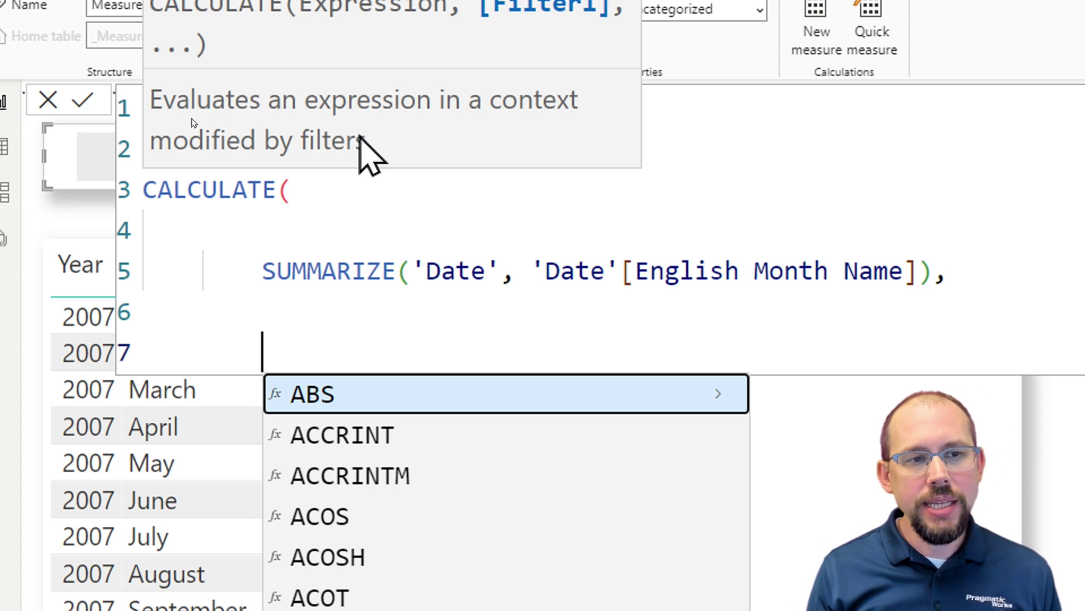
type("DATE")
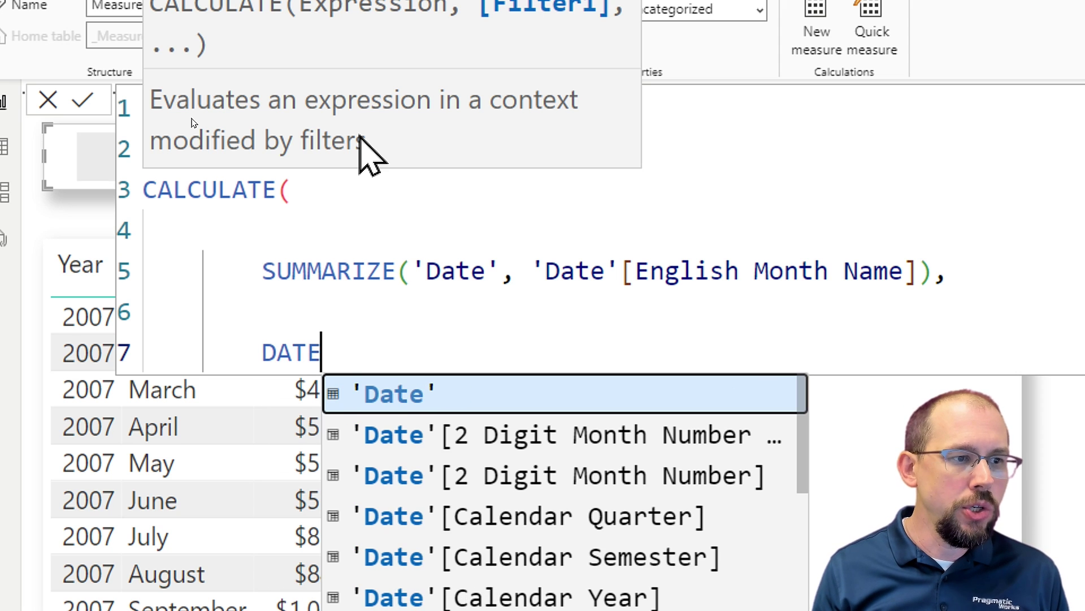
type("SINPERIOD(")
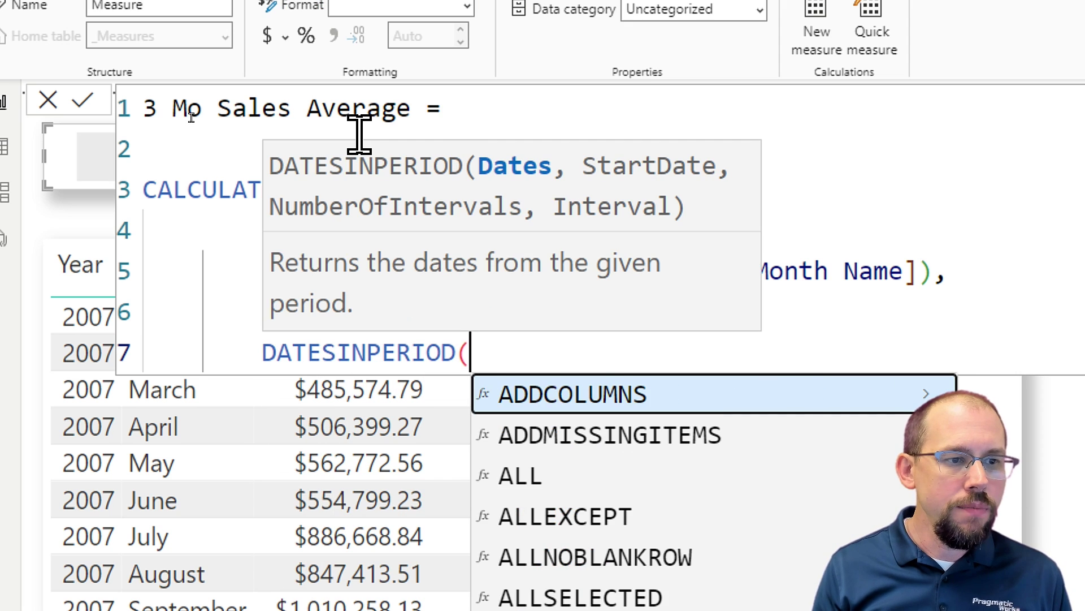
Step: Enter 'Date'[Date] as the dates argument of DATESINPERIOD
key("shift+Return")
key("Tab")
type("'DATE")
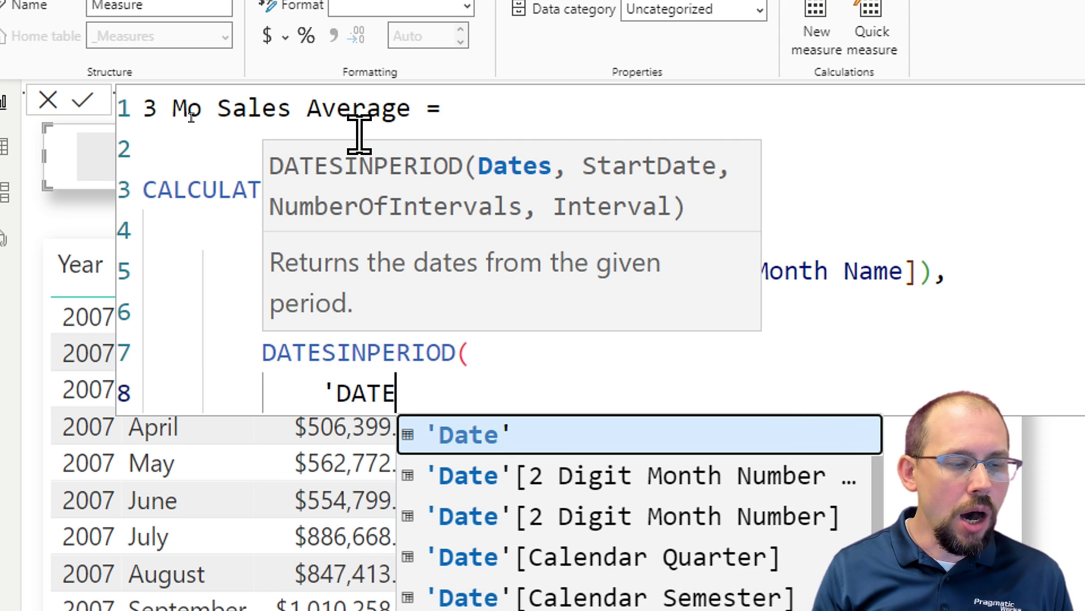
key("Tab")
type("PD")
key("BackSpace")
key("BackSpace")
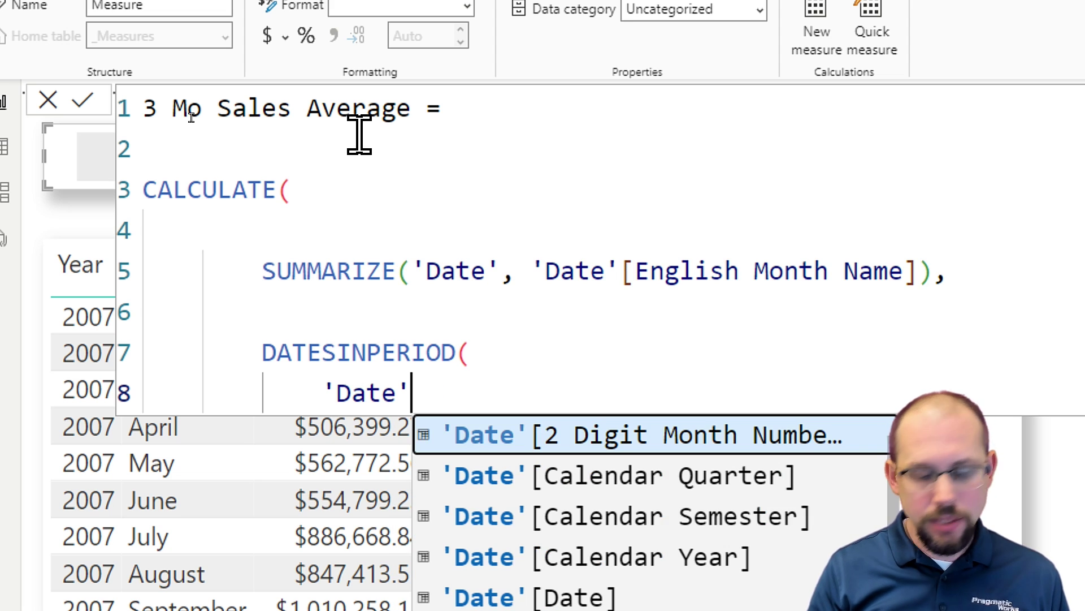
type("[DATE")
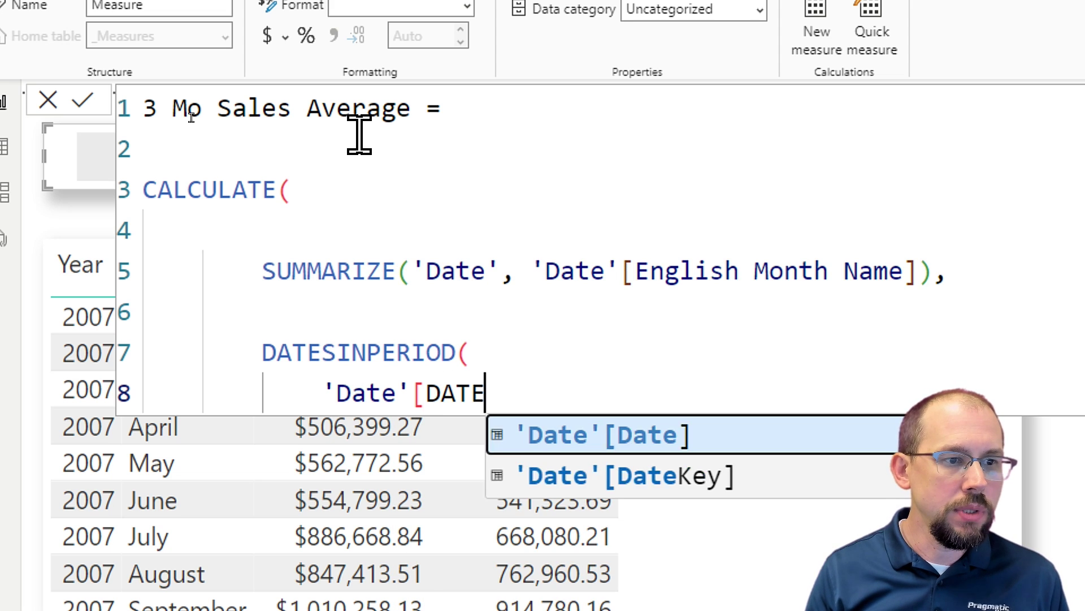
key("Tab")
type(",")
Step: Complete DATESINPERIOD with LASTDATE('Date'[Date]), -3 and MONTH, then indent empty line 6
key("shift+Return")
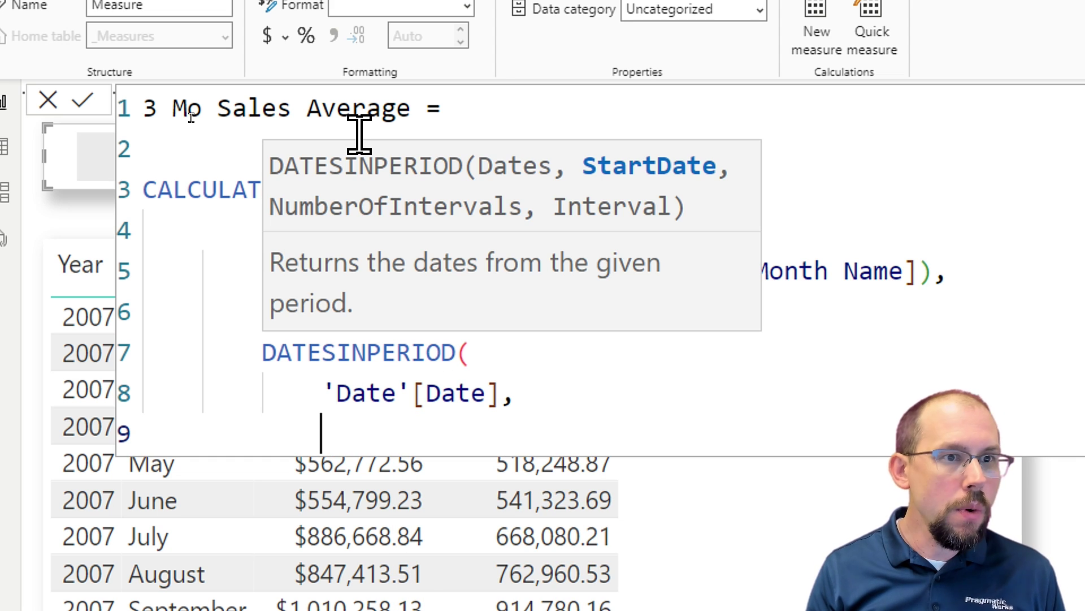
type("L")
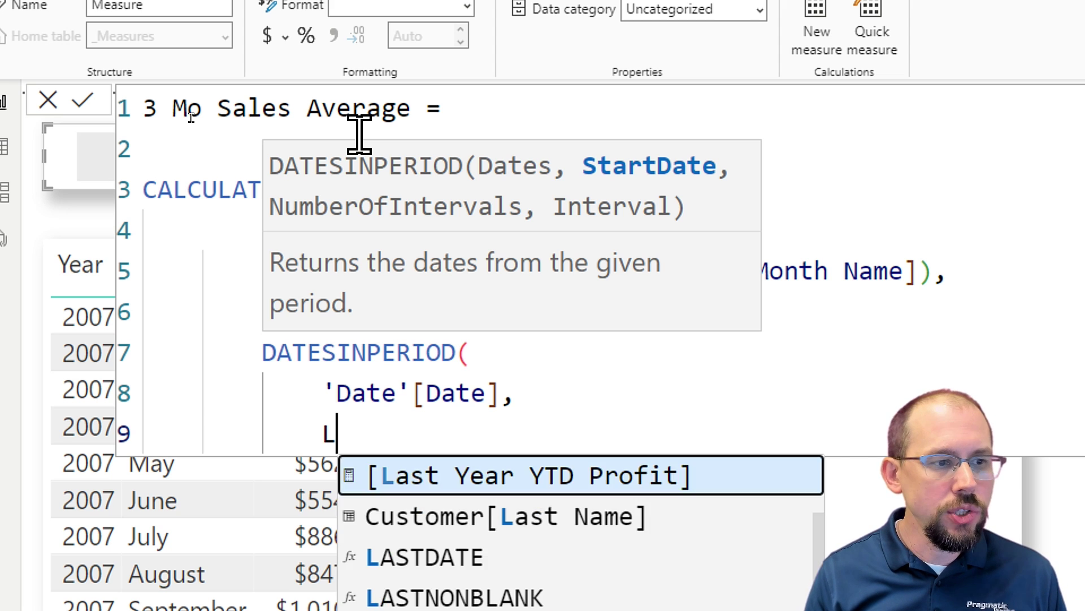
type("ASTDATE('")
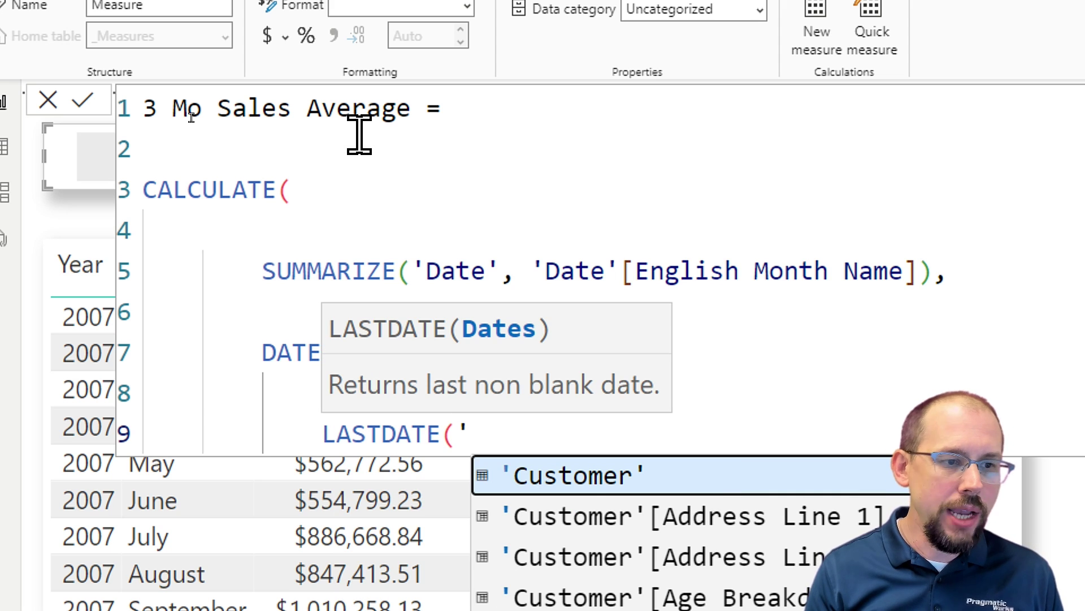
type("Date'")
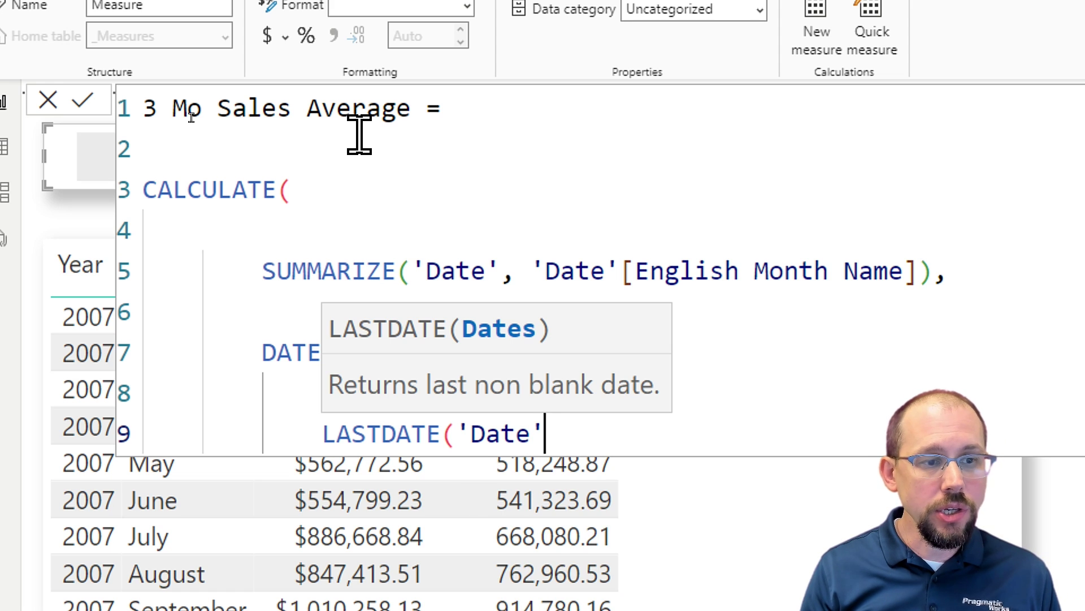
type("[Date]),")
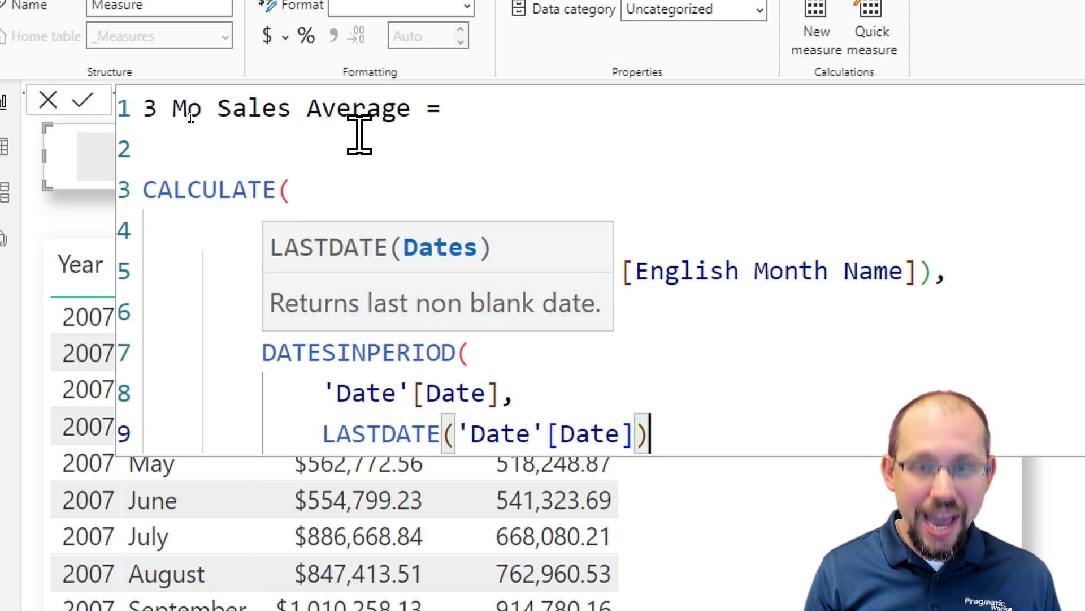
key("shift+Return")
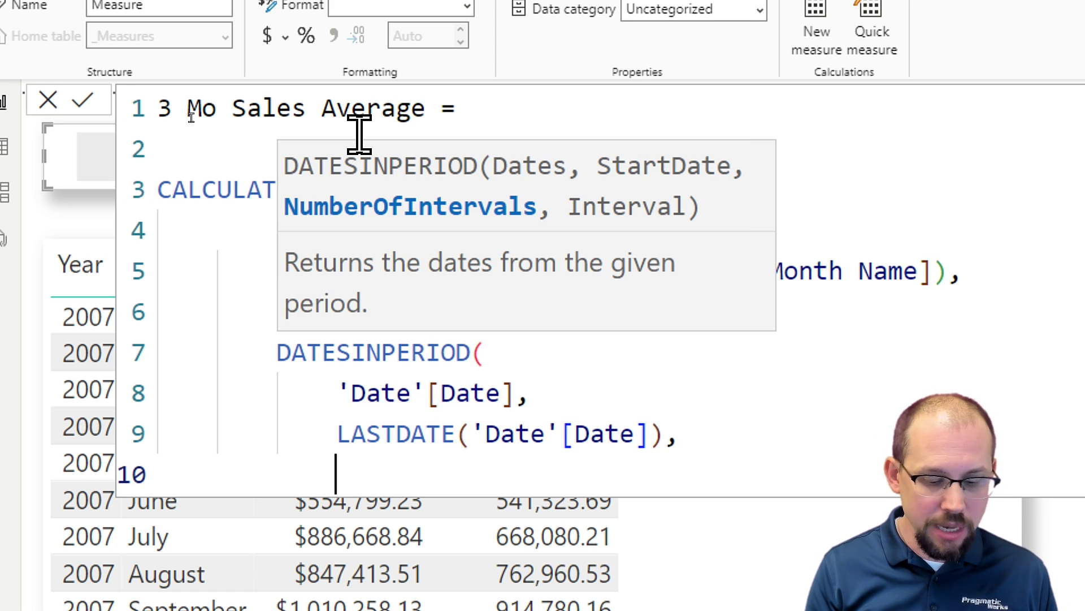
type("-3,")
key("shift+Return")
type("M")
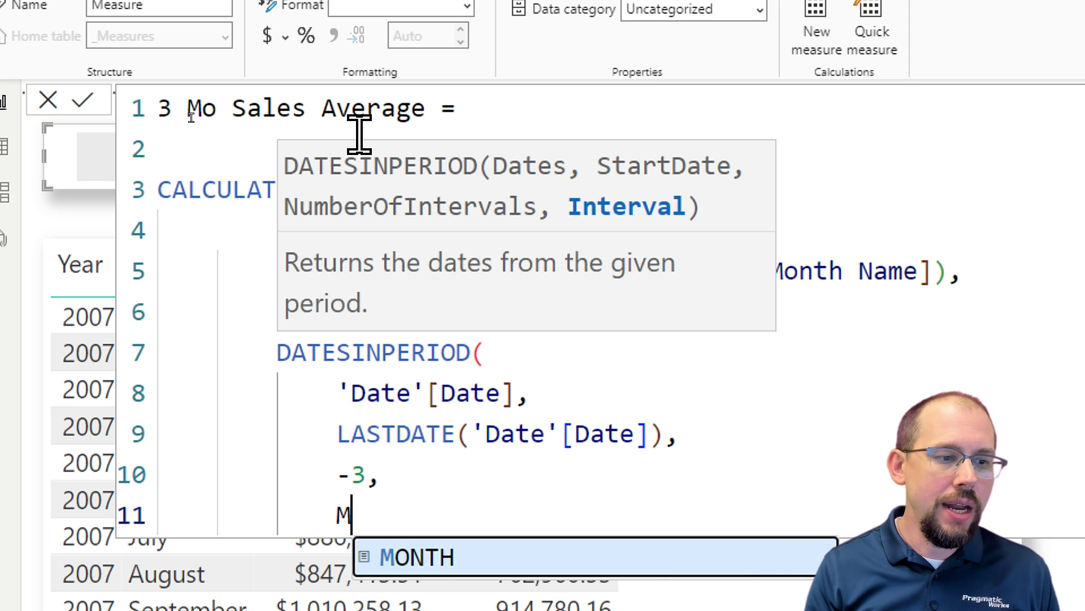
type("ONTH)")
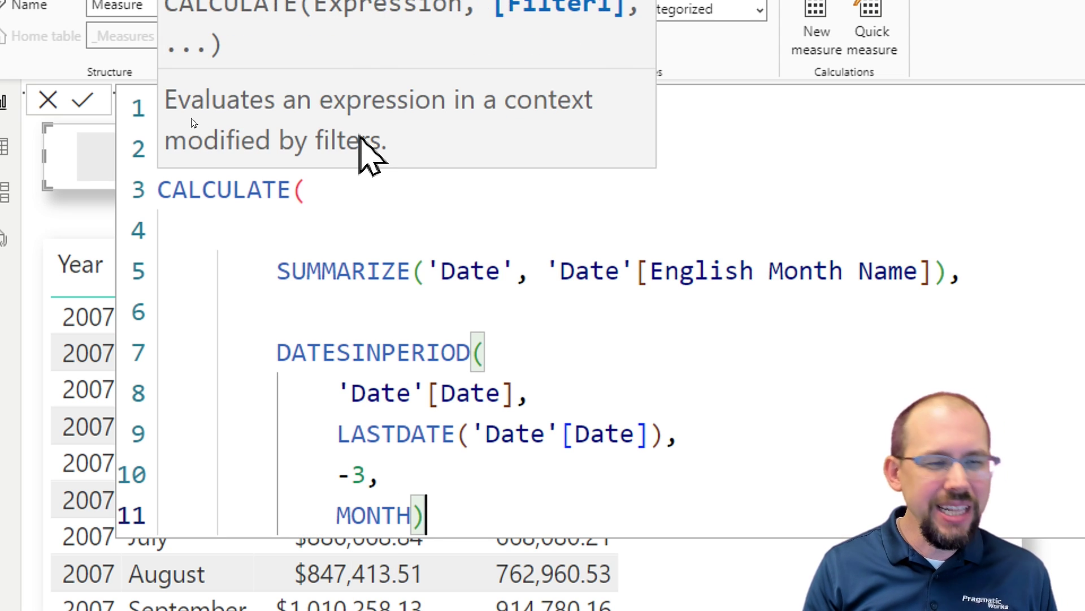
type(")")
key("Up")
key("Up")
key("Up")
key("Up")
key("Up")
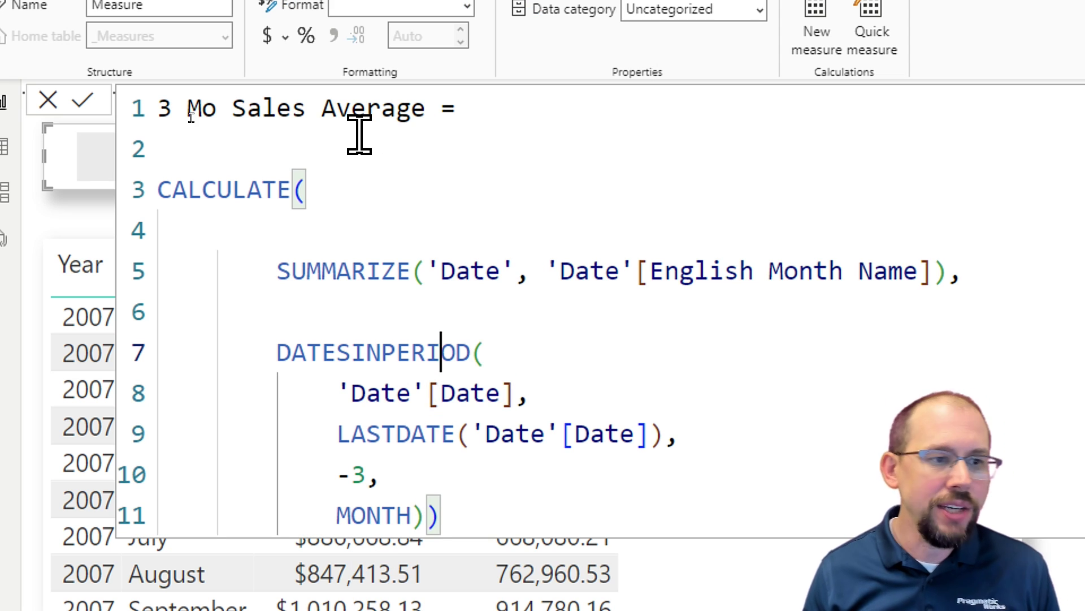
key("Tab")
key("Tab")
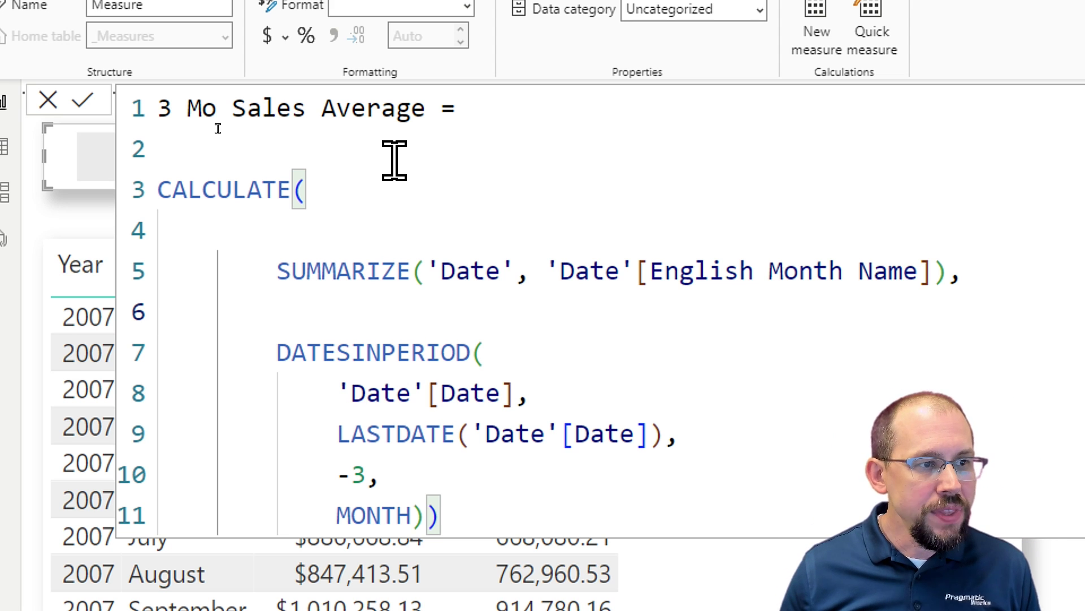
left_click_drag(283, 274, 977, 274)
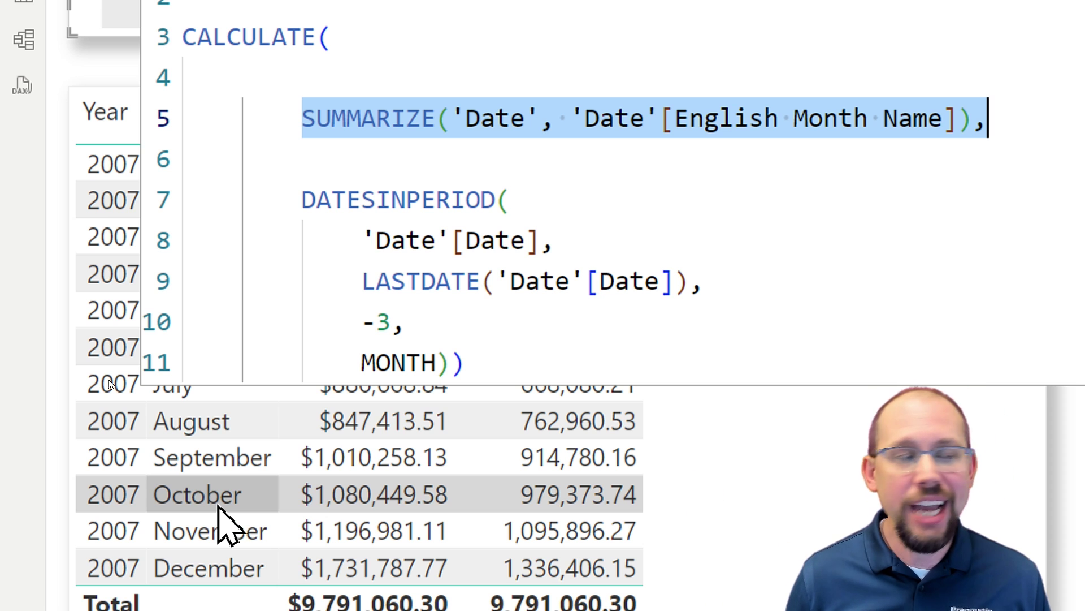
left_click(288, 78)
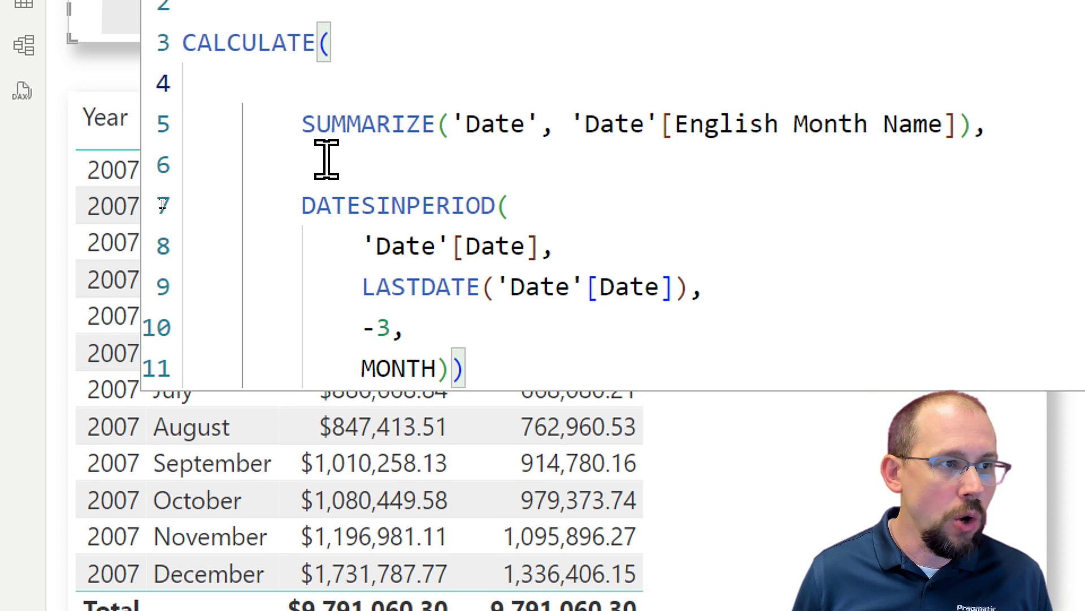
Step: Wrap the SUMMARIZE expression in AVERAGEX(…, [Total Sales]) inside CALCULATE
key("Tab")
type("AV")
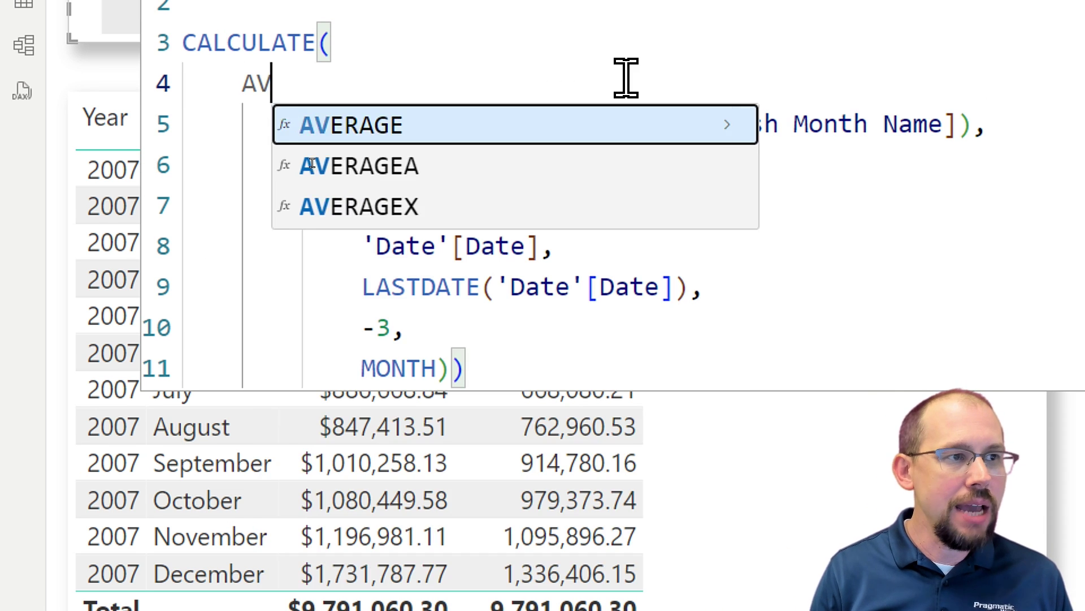
type("ERAGEX(")
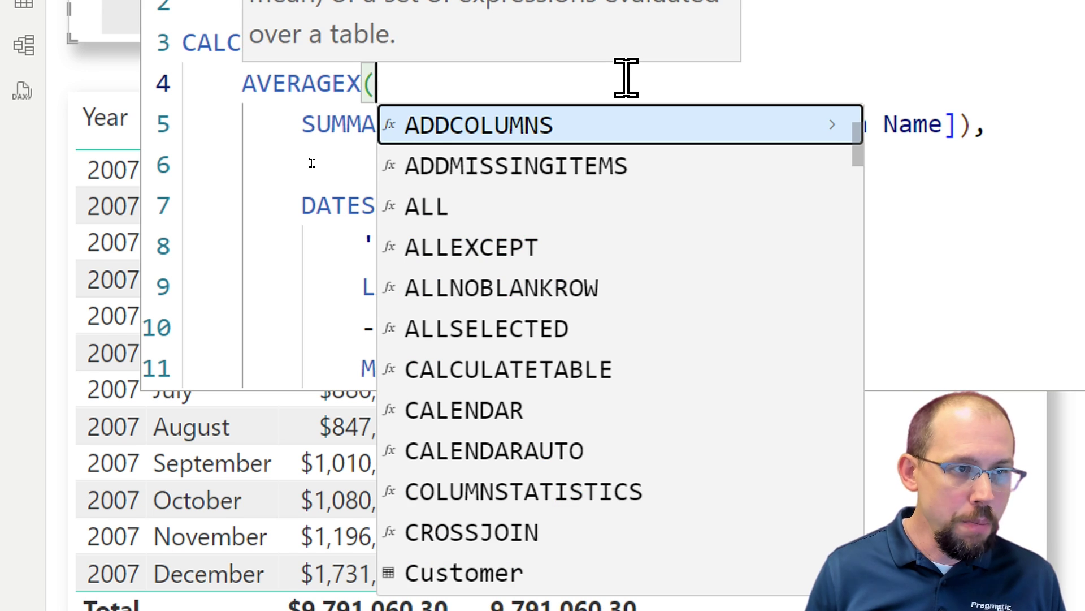
left_click(307, 178)
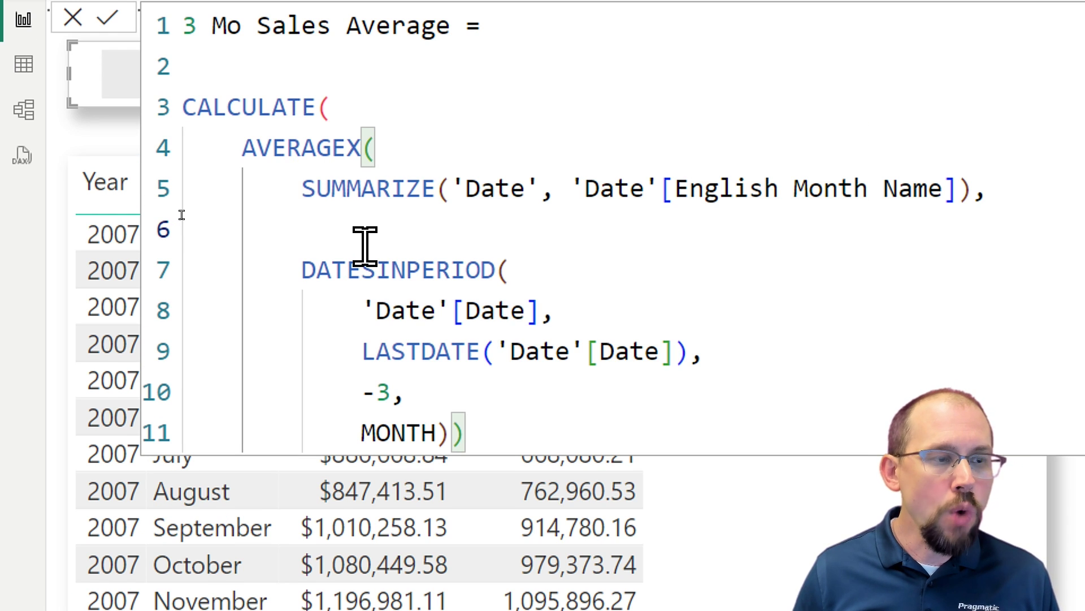
key("Tab")
key("Tab")
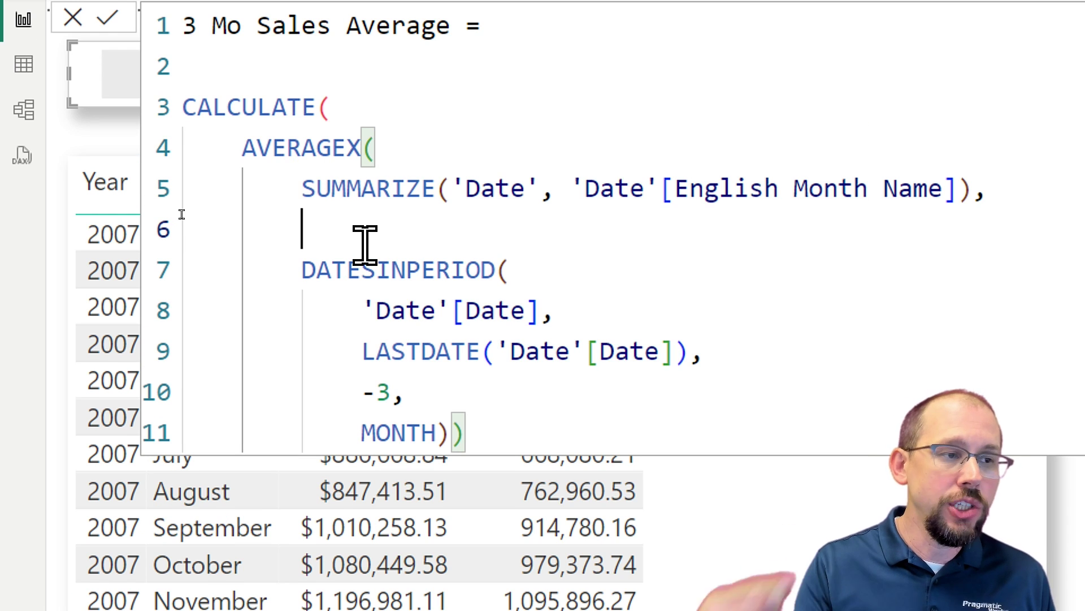
type("[TOTAL SALE")
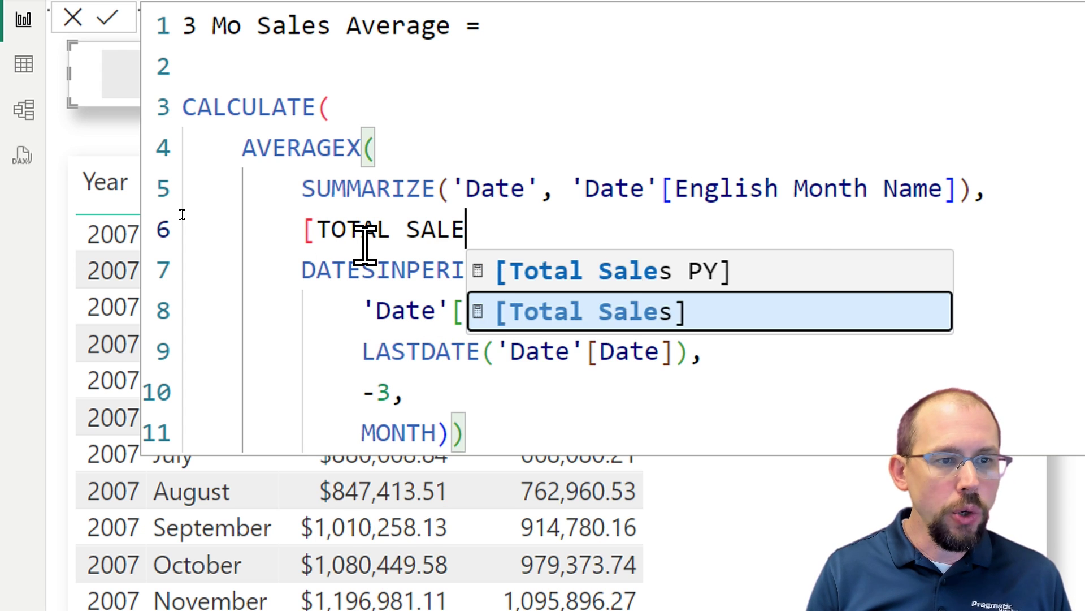
key("Tab")
type("),")
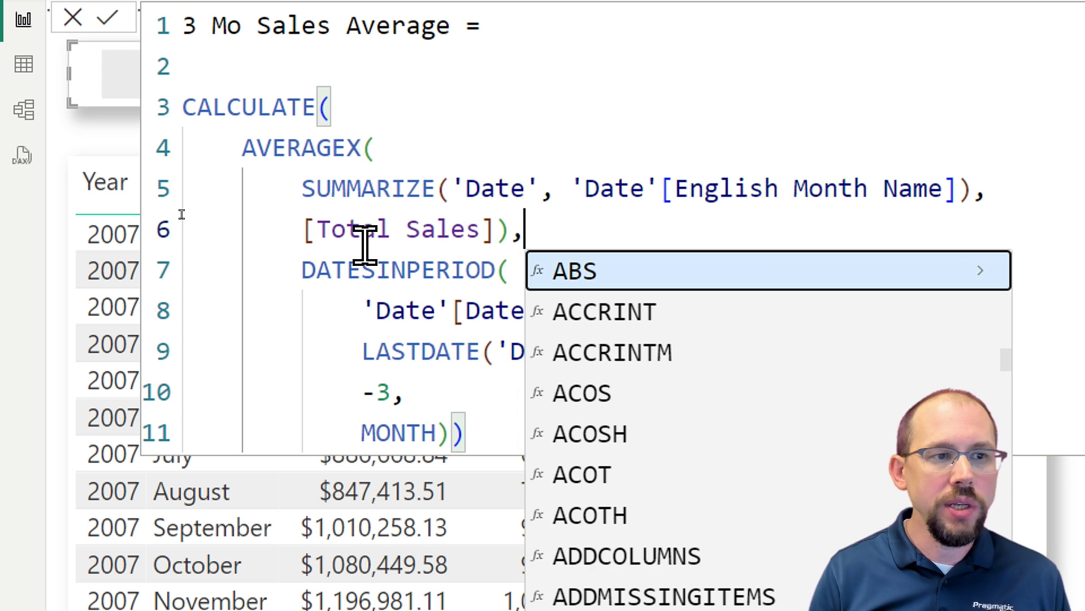
key("Escape")
Step: Commit the 3 Mo Sales Average measure and expand the formula editor to review it
left_click(345, 315)
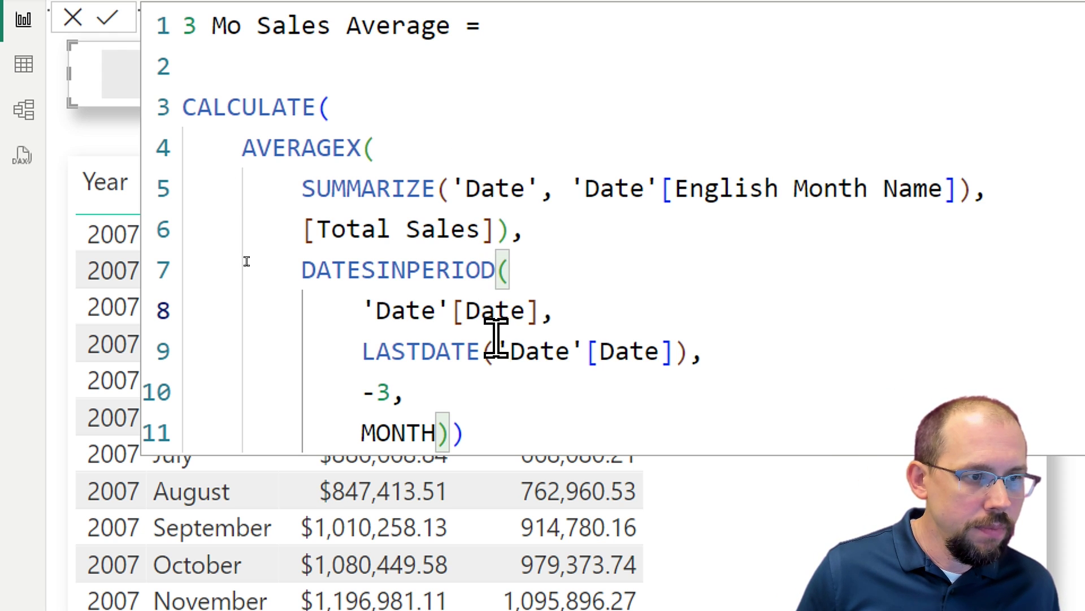
left_click(501, 425)
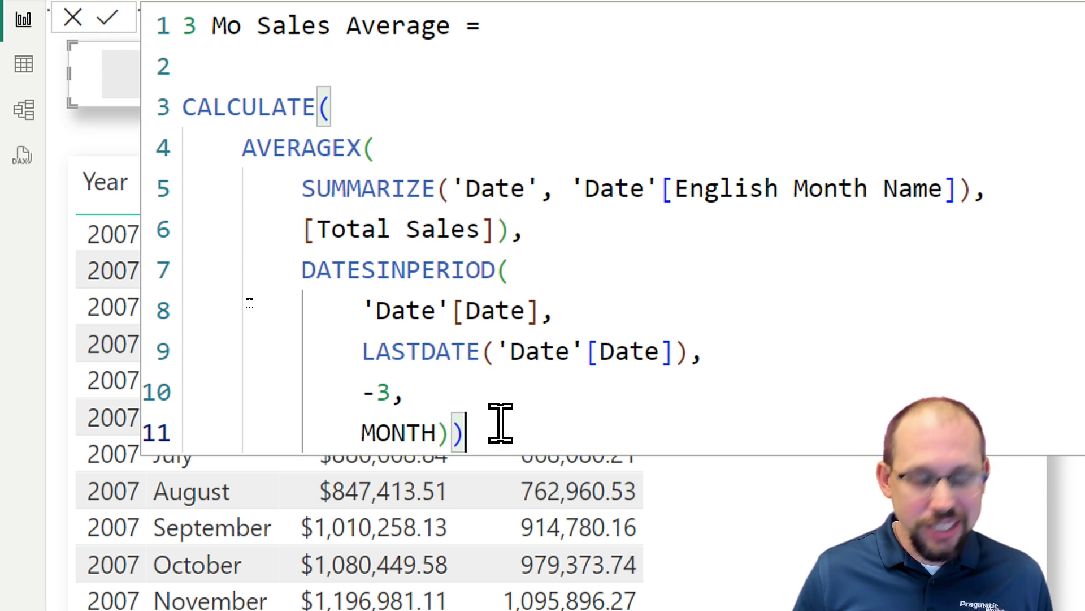
key("Return")
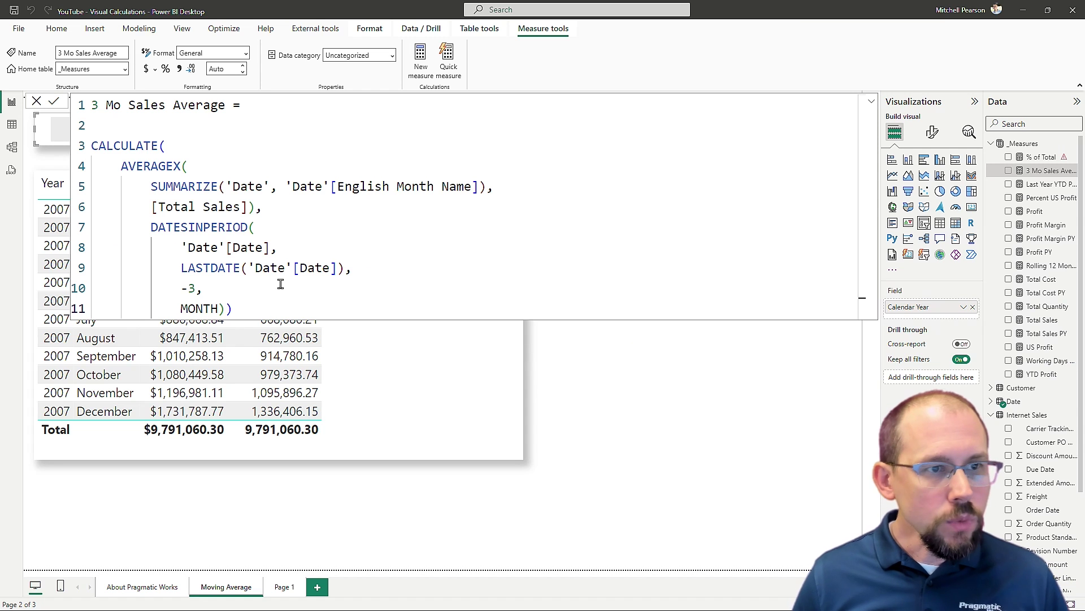
left_click(870, 106)
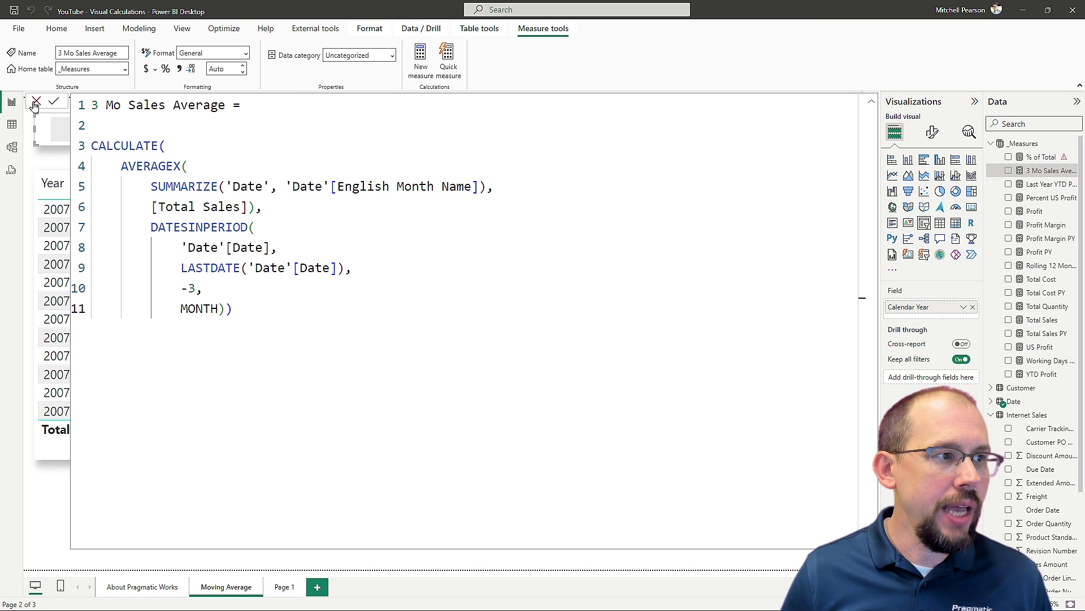
Step: Collapse the formula editor and add 3 Mo Sales Average to the table, totalling 1,336,406.15
left_click(53, 104)
left_click_drag(1030, 170, 390, 247)
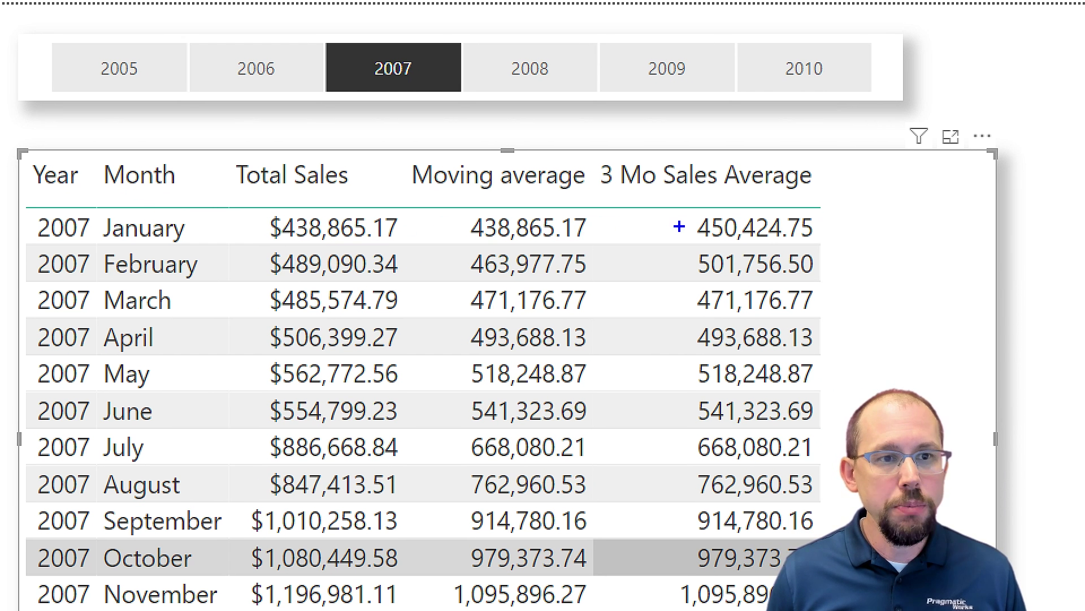
left_click_drag(678, 217, 853, 247)
key("e")
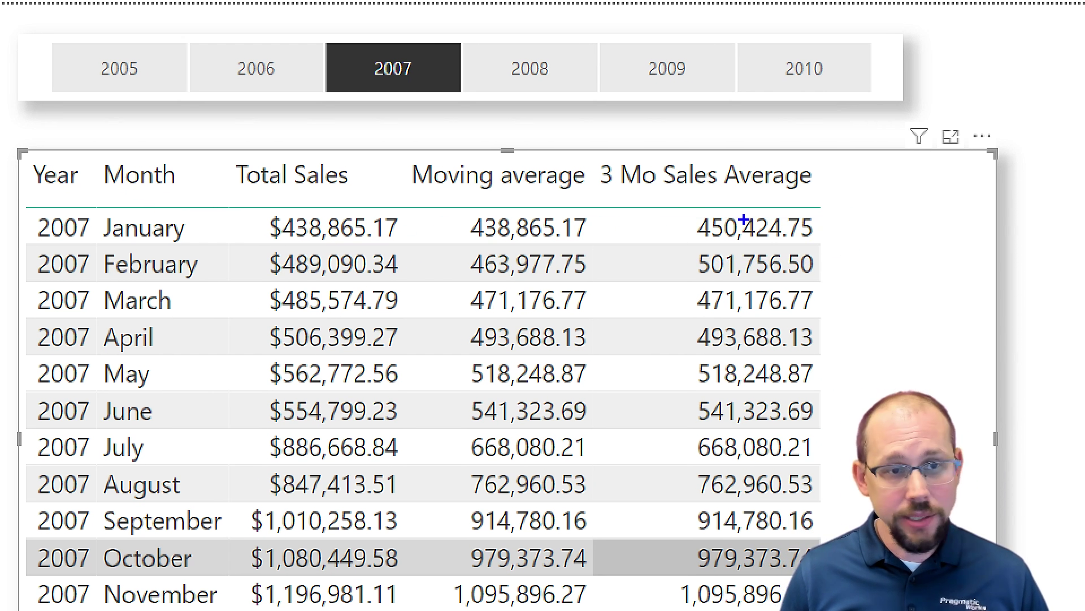
mouse_move(680, 207)
left_mouse_down()
mouse_move(731, 244)
mouse_move(833, 245)
mouse_move(946, 166)
left_mouse_up()
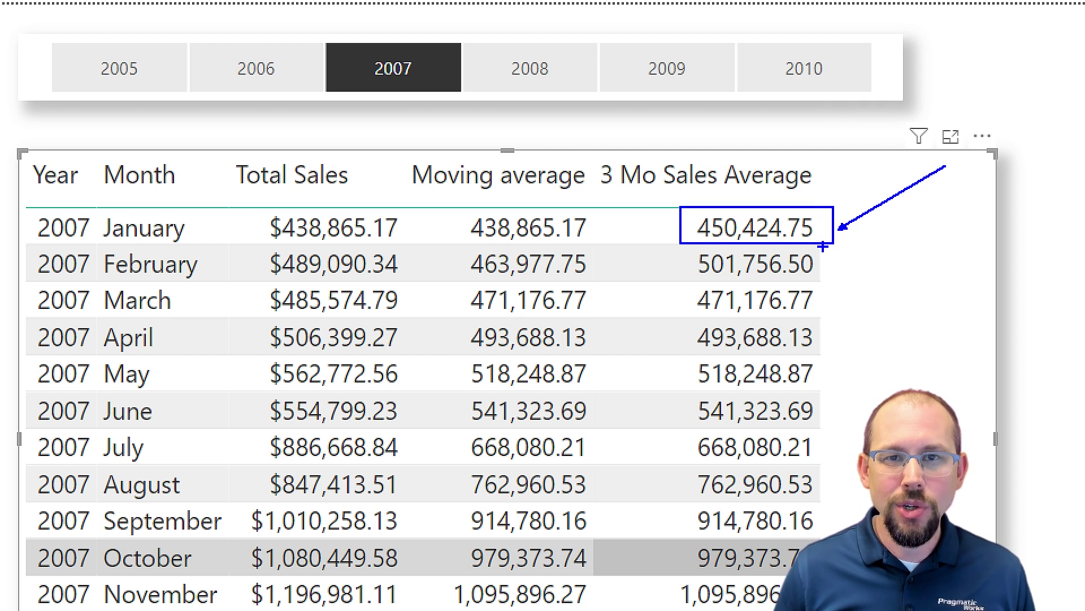
left_click_drag(685, 284, 836, 313)
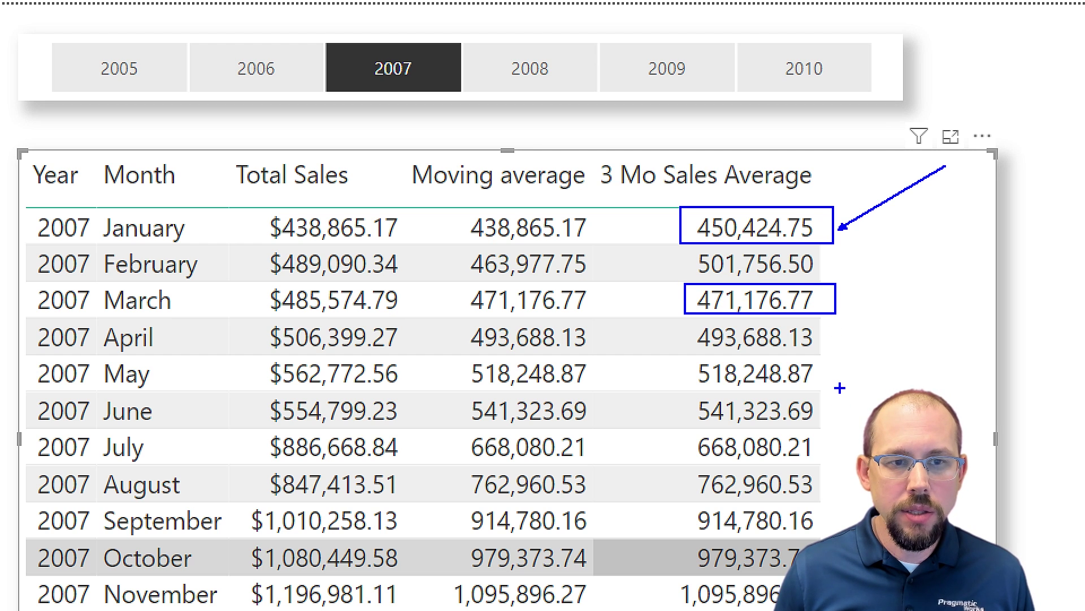
left_click_drag(826, 357, 836, 310)
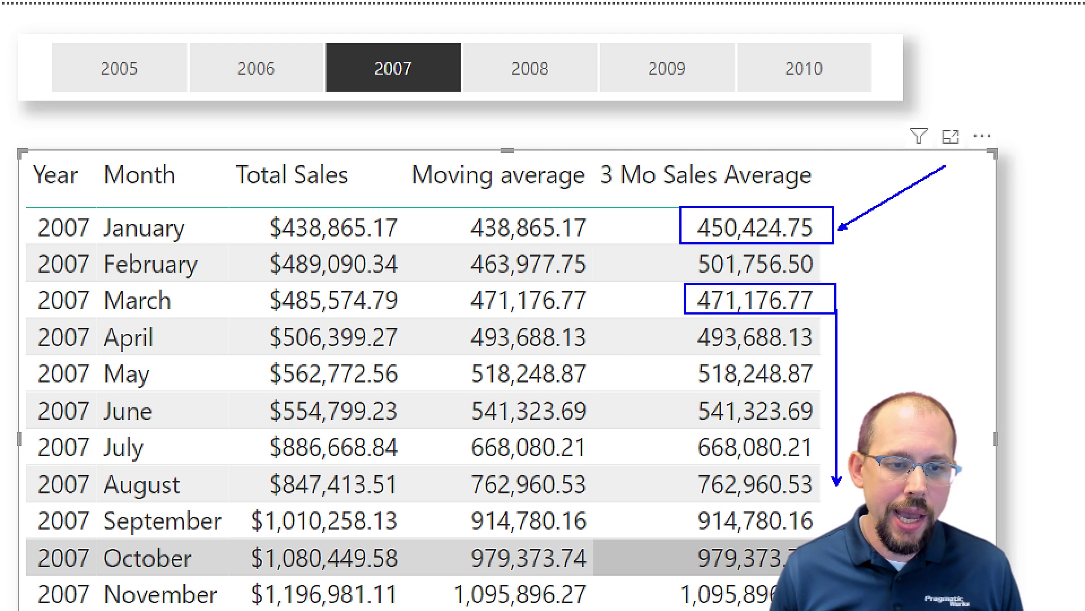